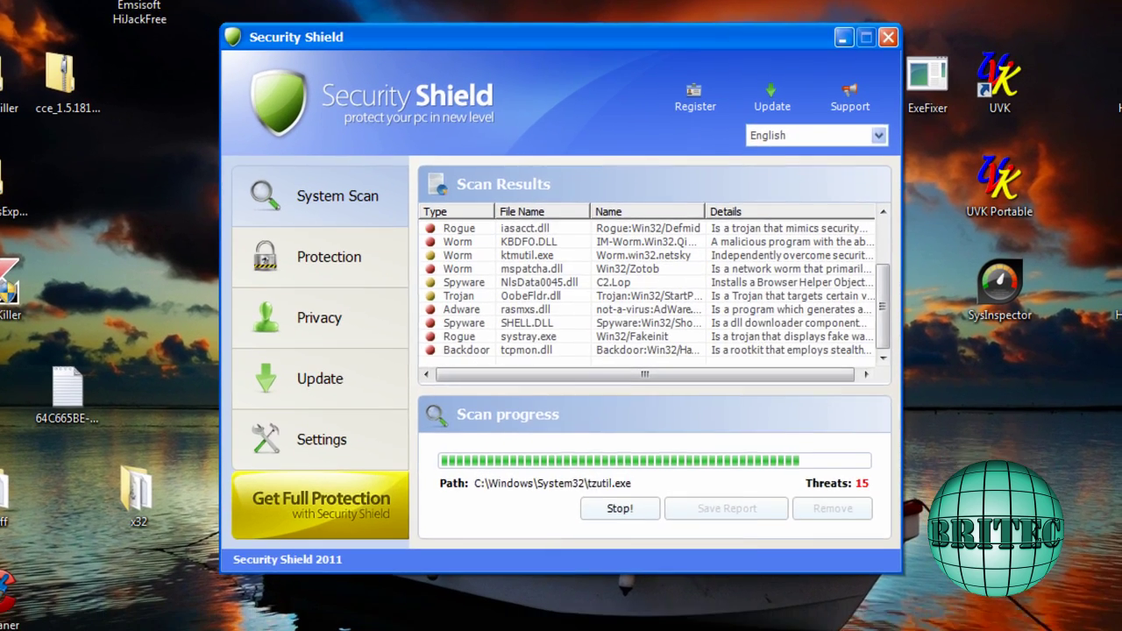
- Start Task Manager, then decline Security Shield's 17-infection cleanup and confirm continuing unprotected
right_click(528, 616)
click(591, 563)
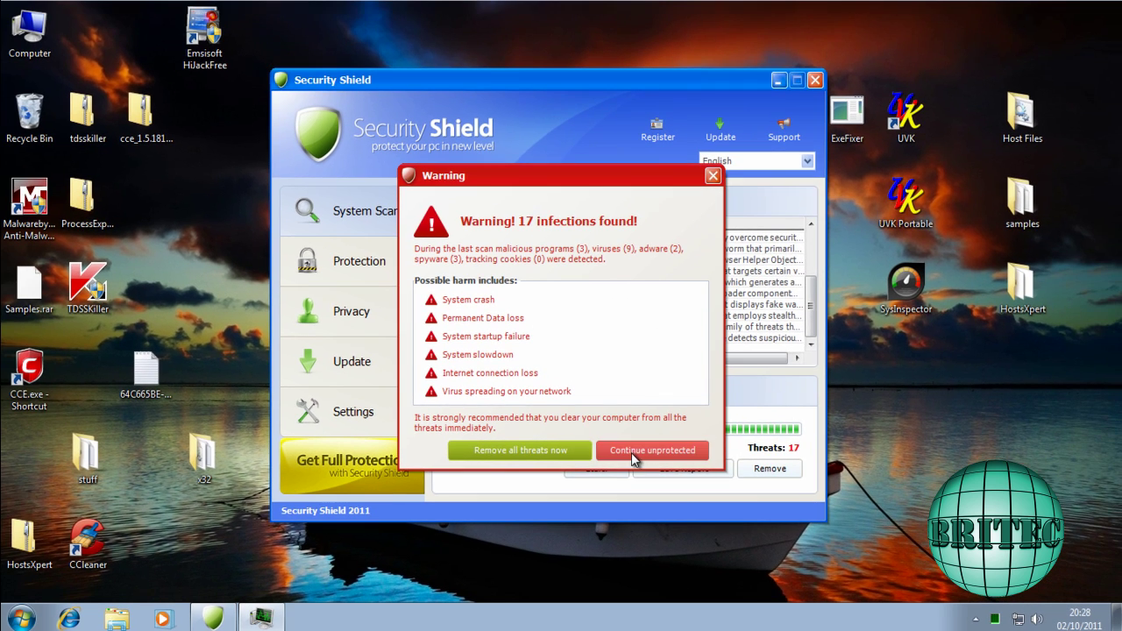
click(660, 442)
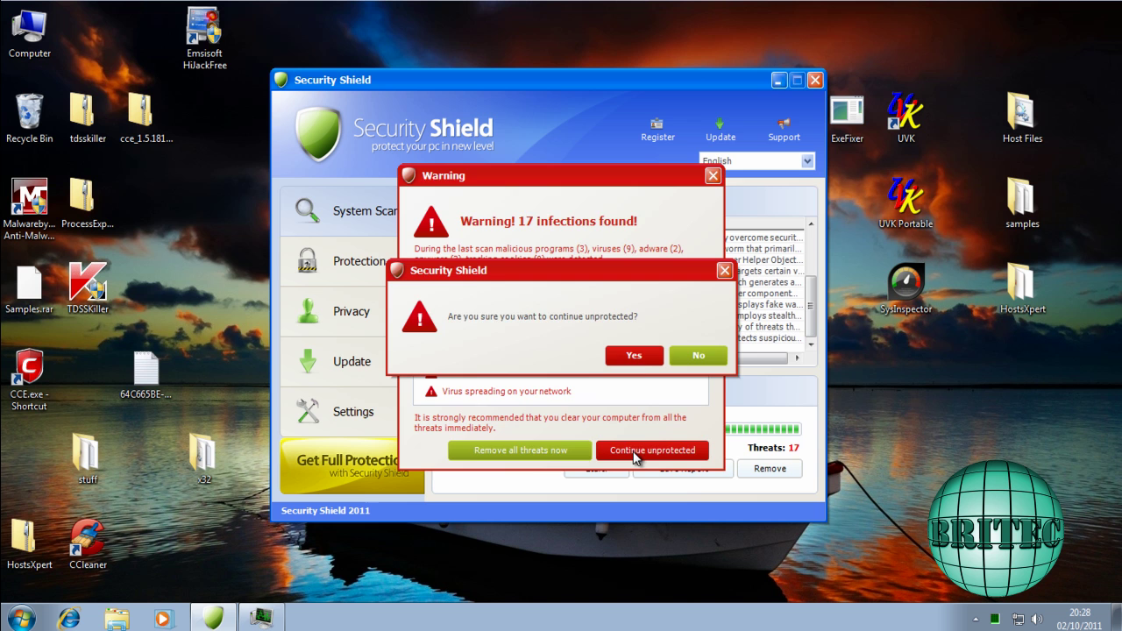
click(631, 356)
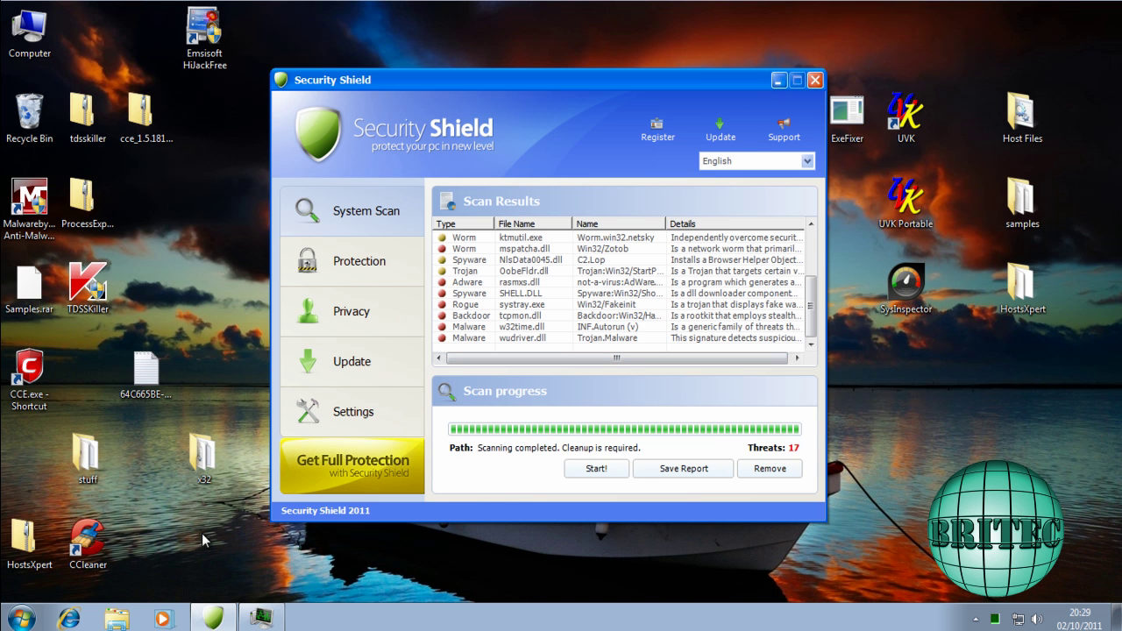
- In Internet Explorer, Google 'malwarebyytes' and open the official Malwarebytes site result
click(68, 619)
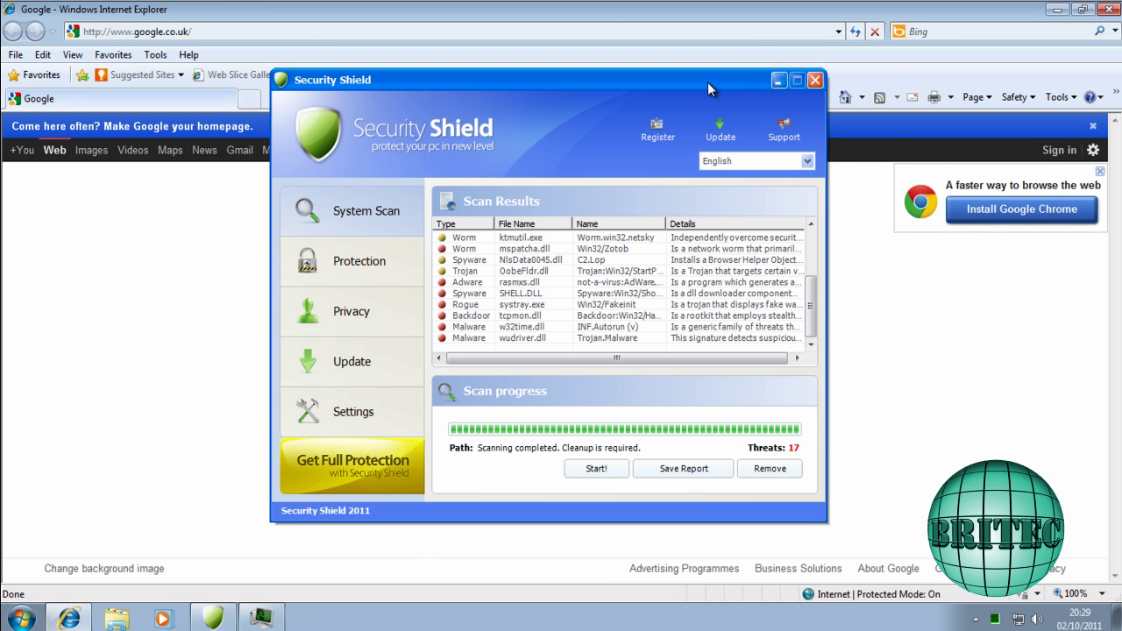
drag(707, 81, 970, 116)
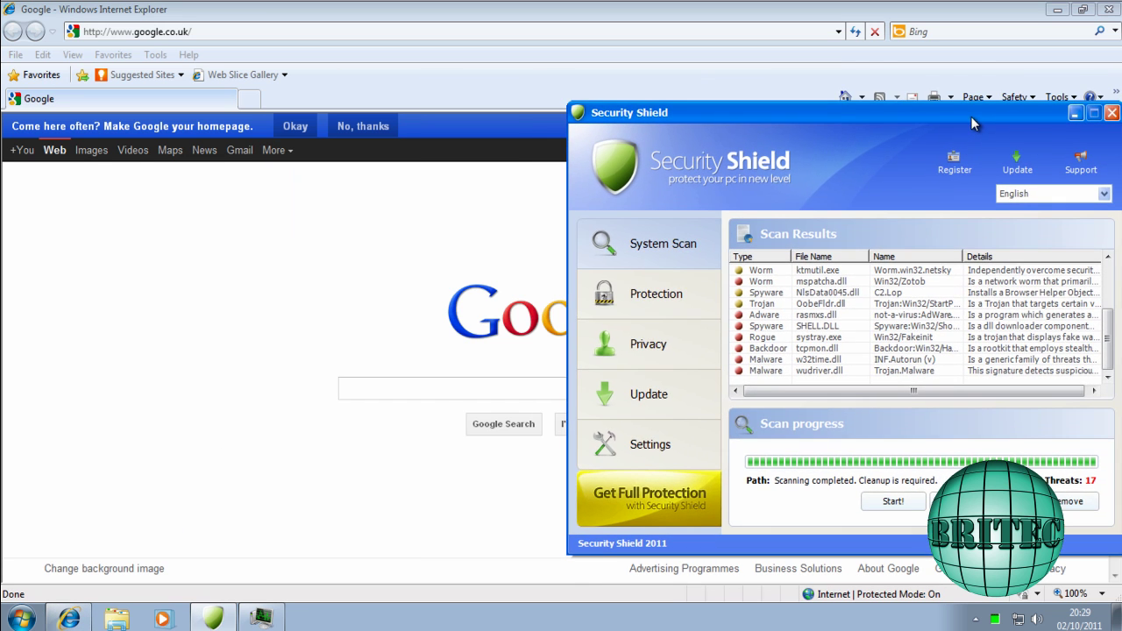
click(457, 391)
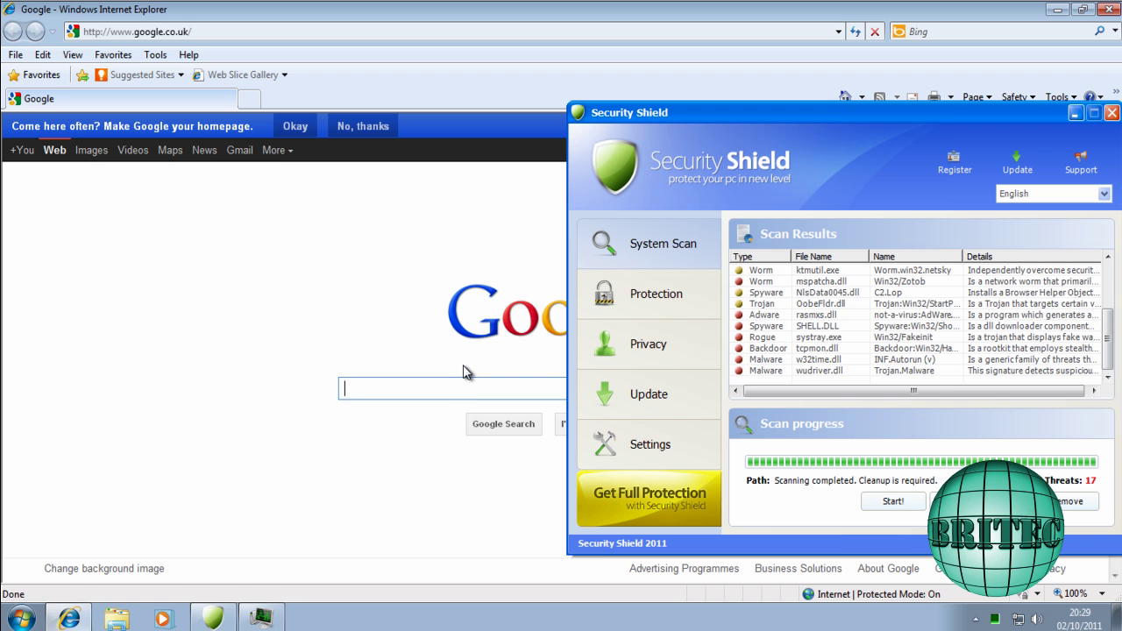
text(malwa)
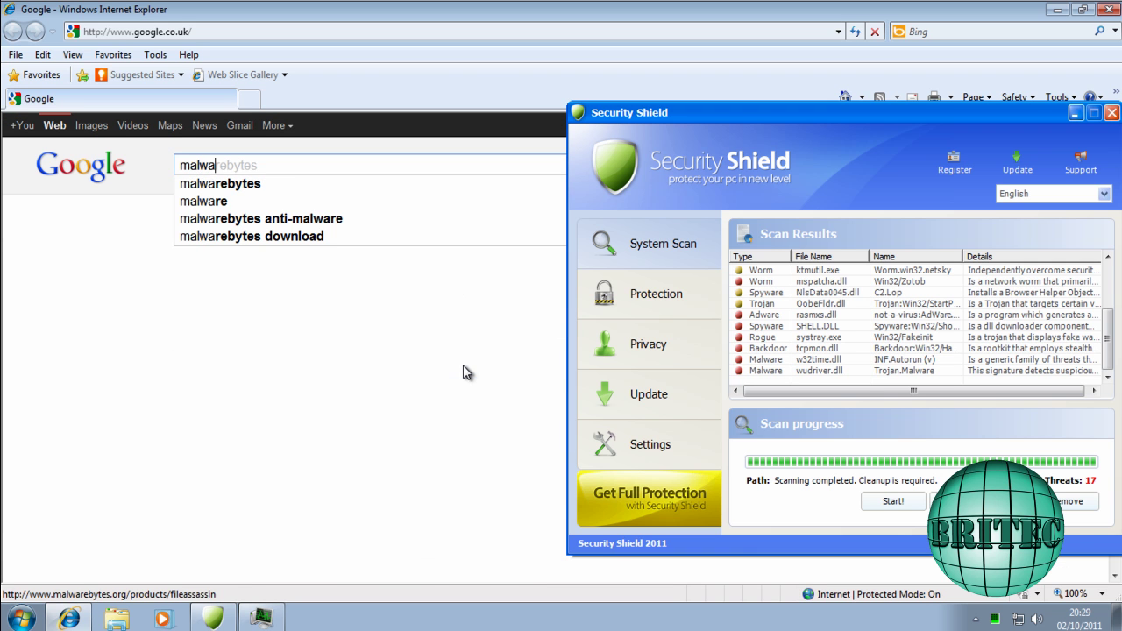
text(reb)
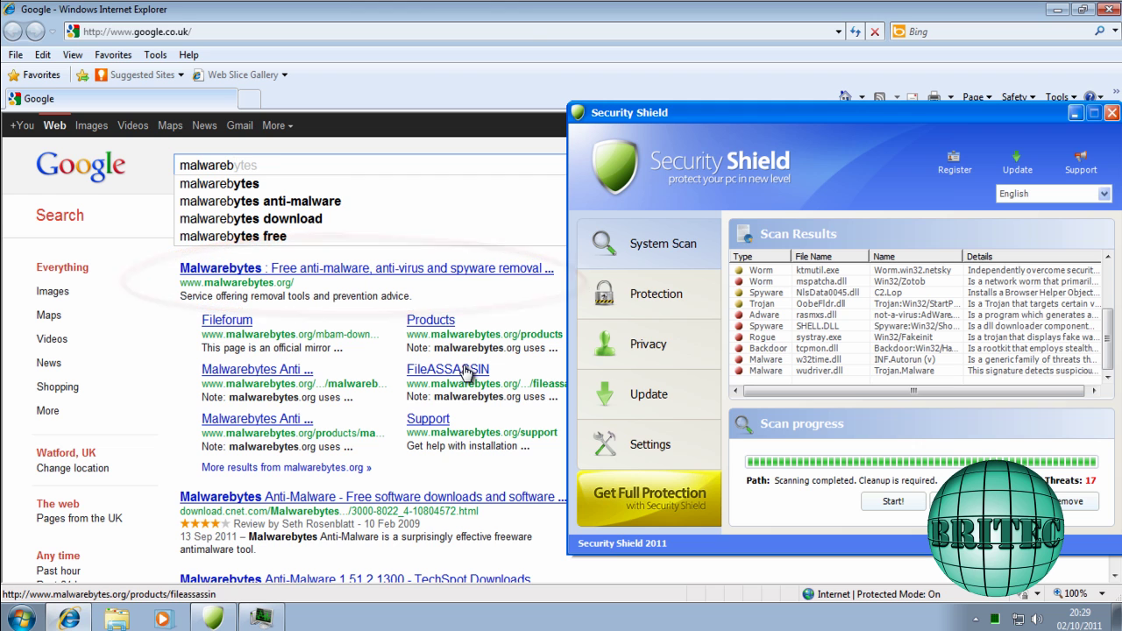
text(yytes)
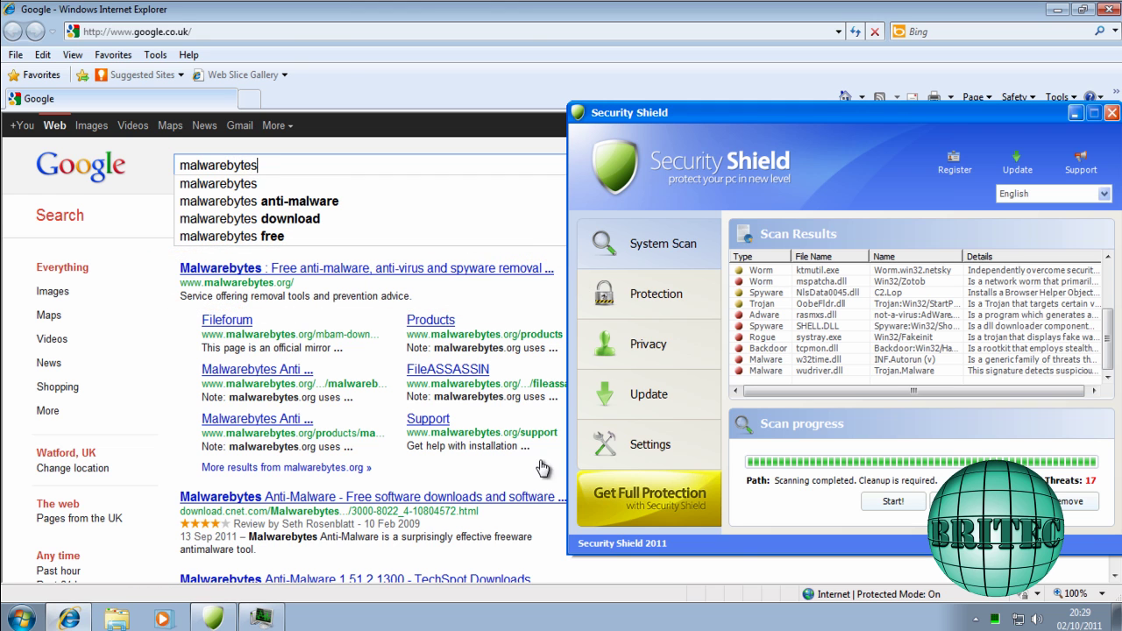
click(383, 281)
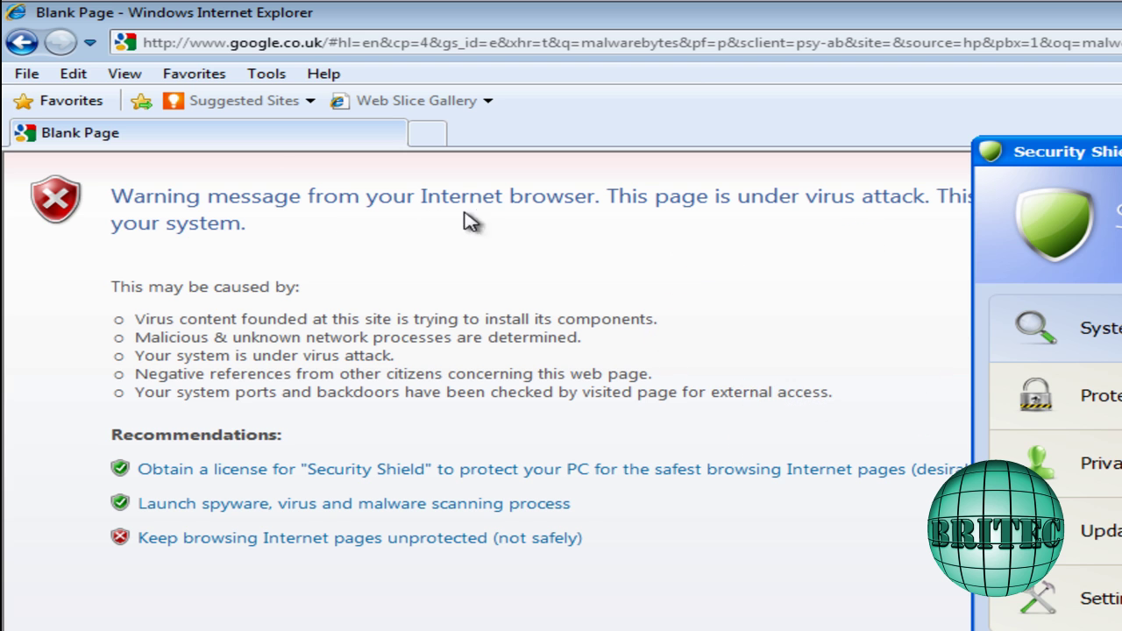
drag(1113, 151, 790, 259)
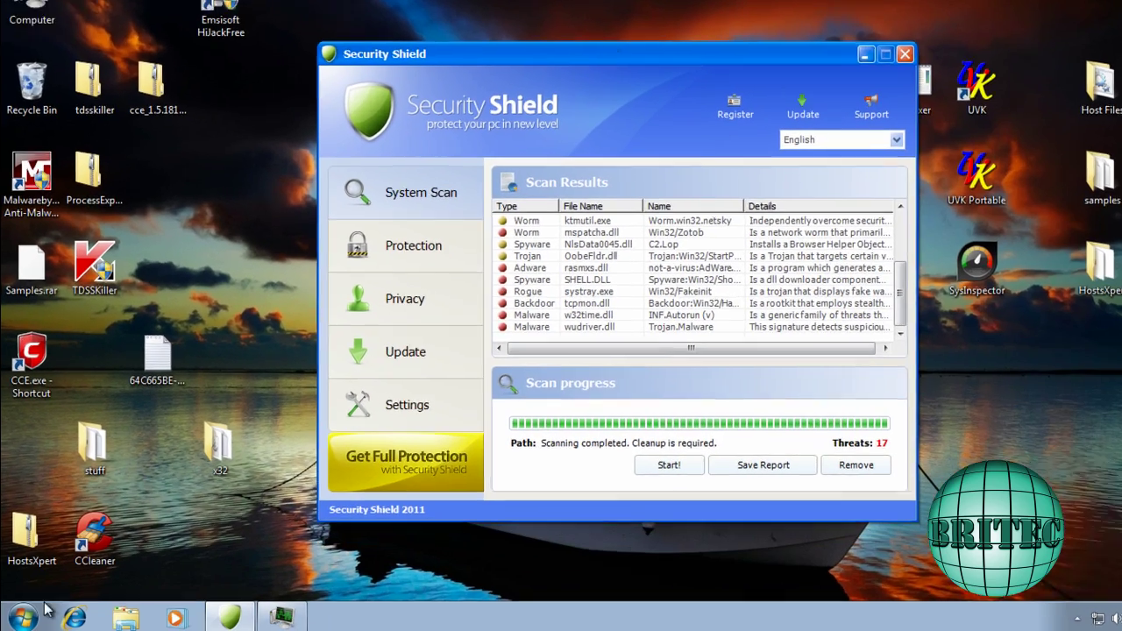
click(46, 605)
click(55, 574)
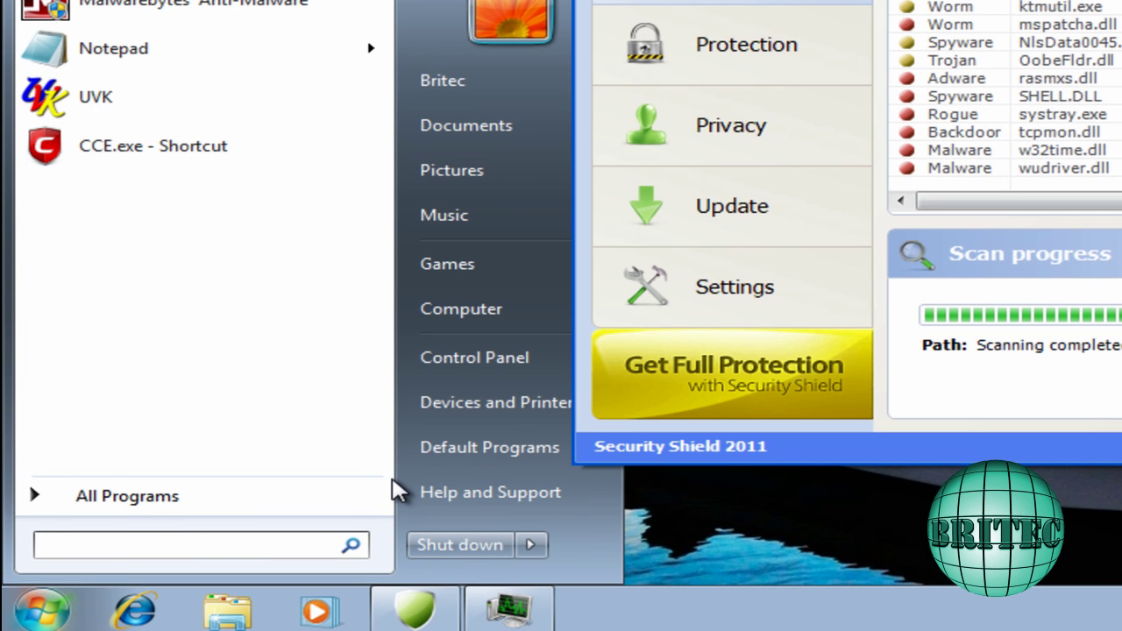
text(http:)
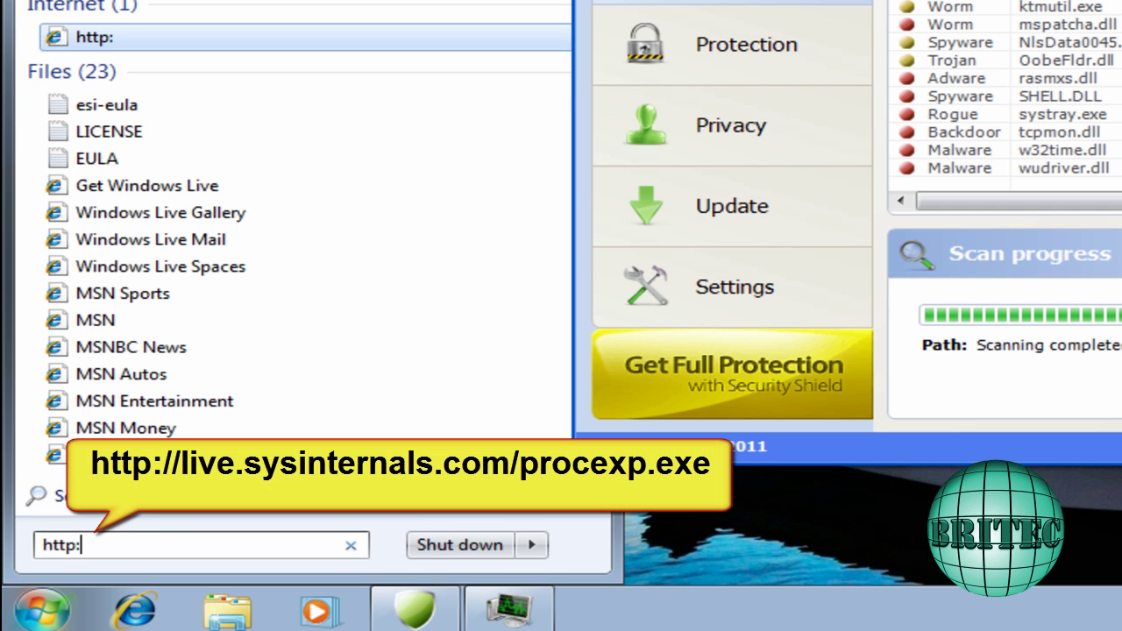
text(//ww)
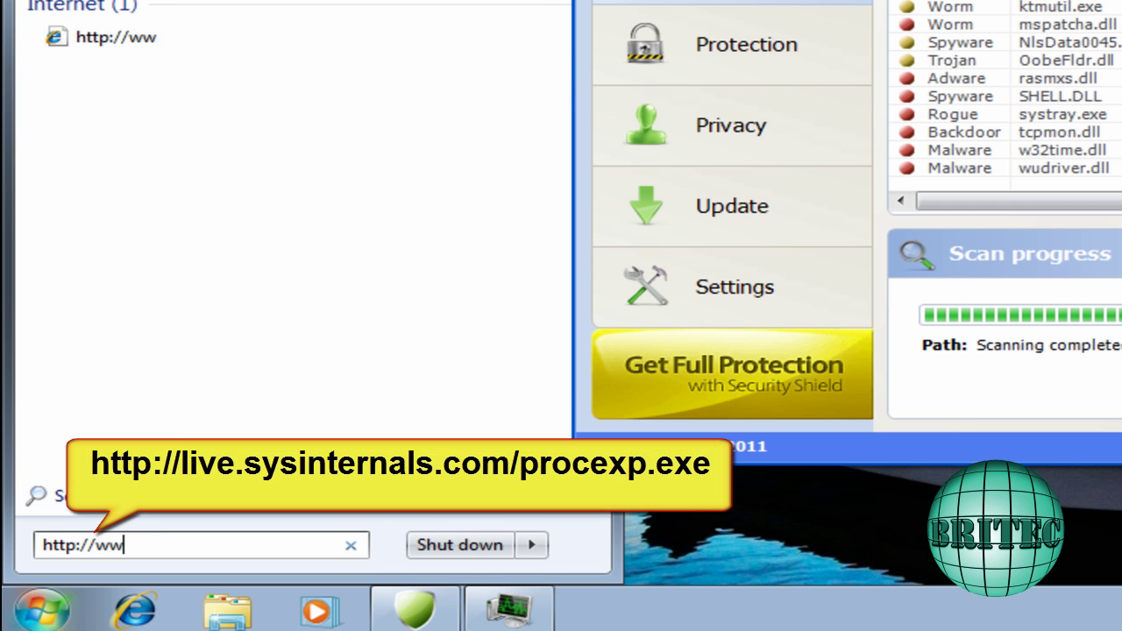
key(BackSpace)
key(BackSpace)
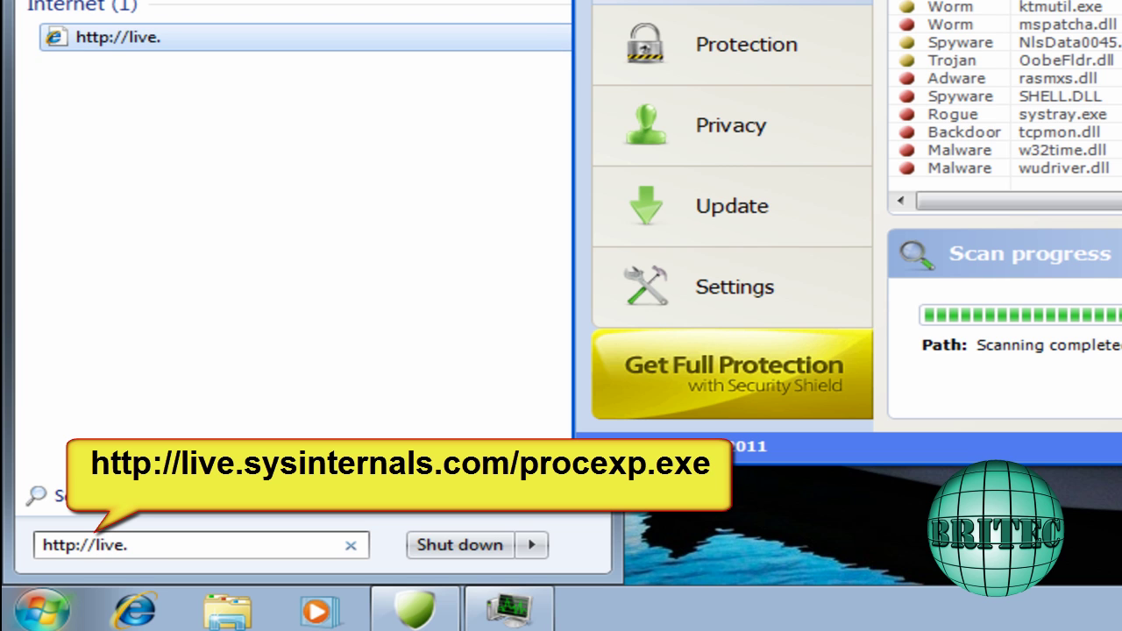
text(live.sysin)
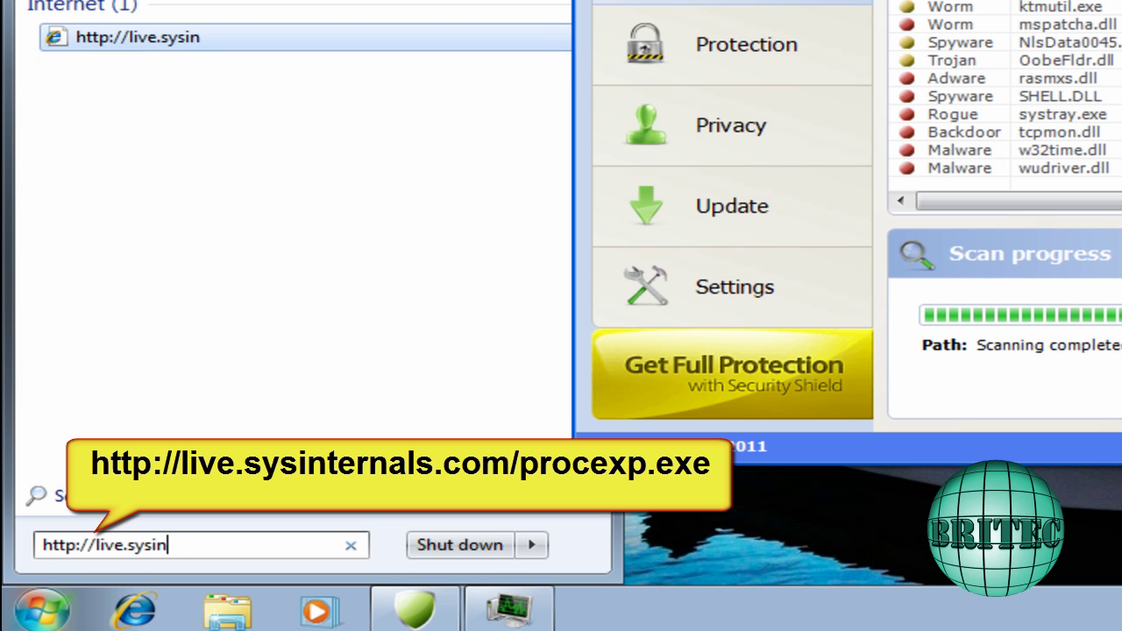
text(ternals)
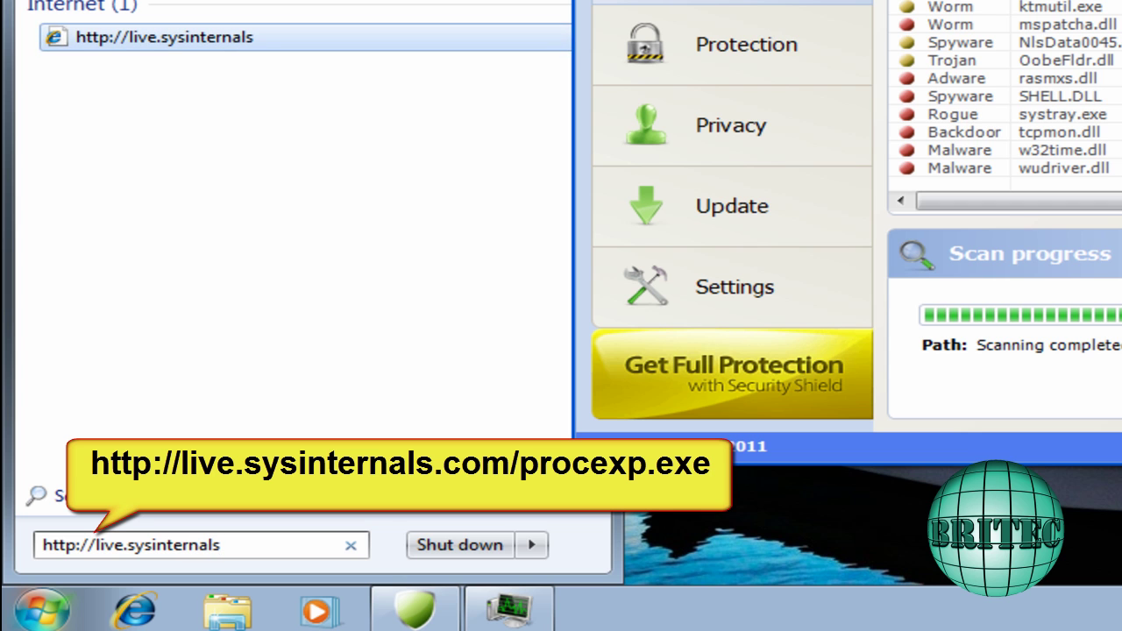
text(.com/proc)
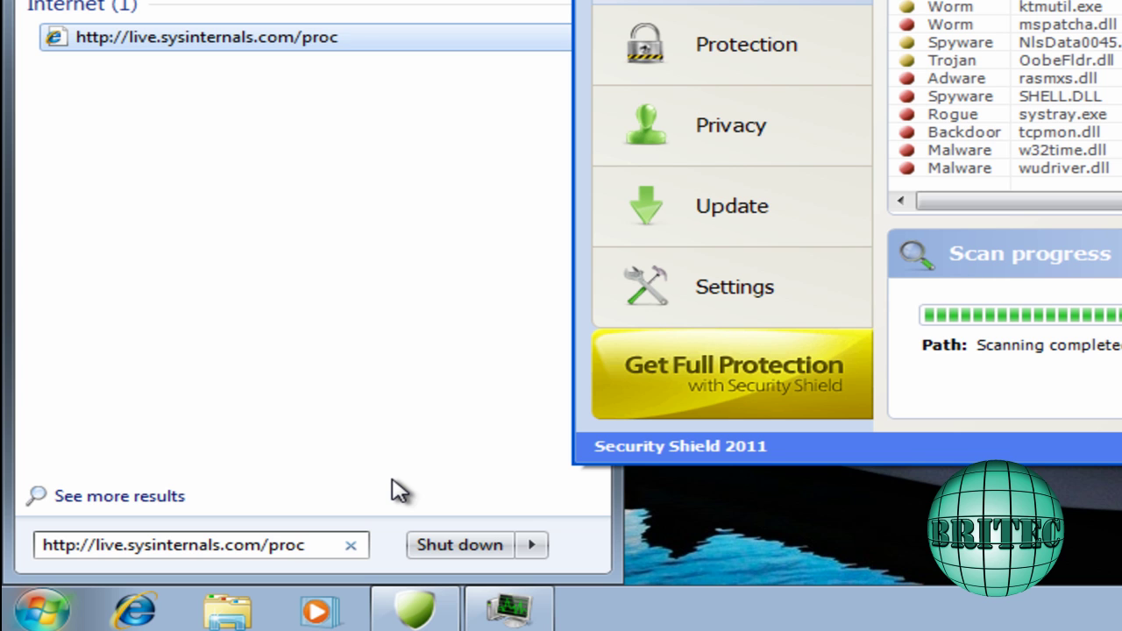
text(exp.exe)
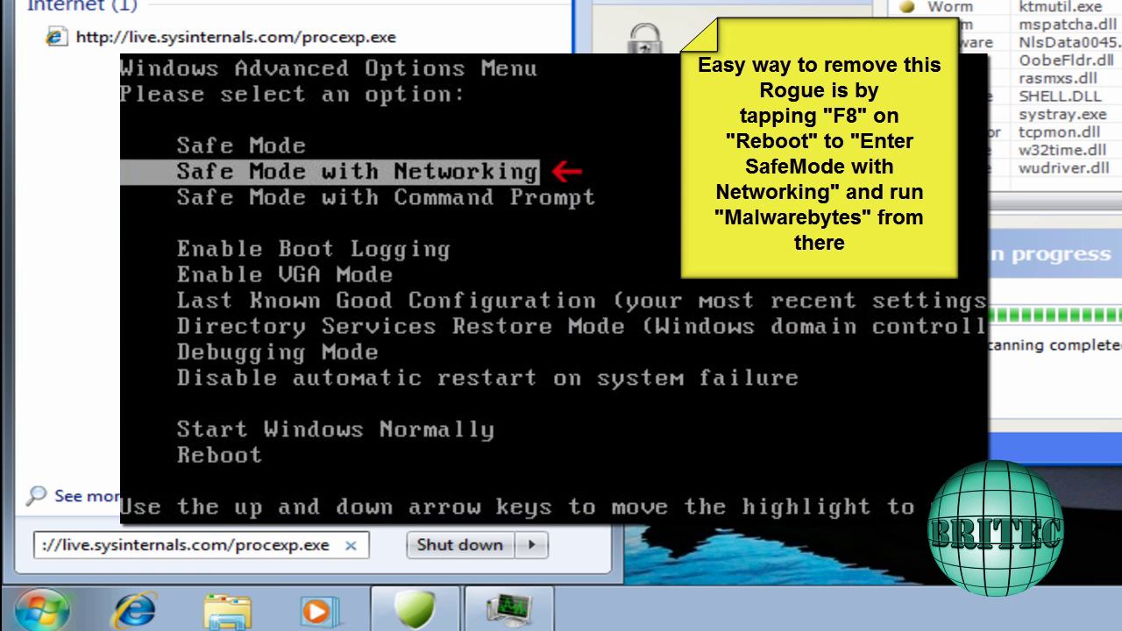
click(298, 552)
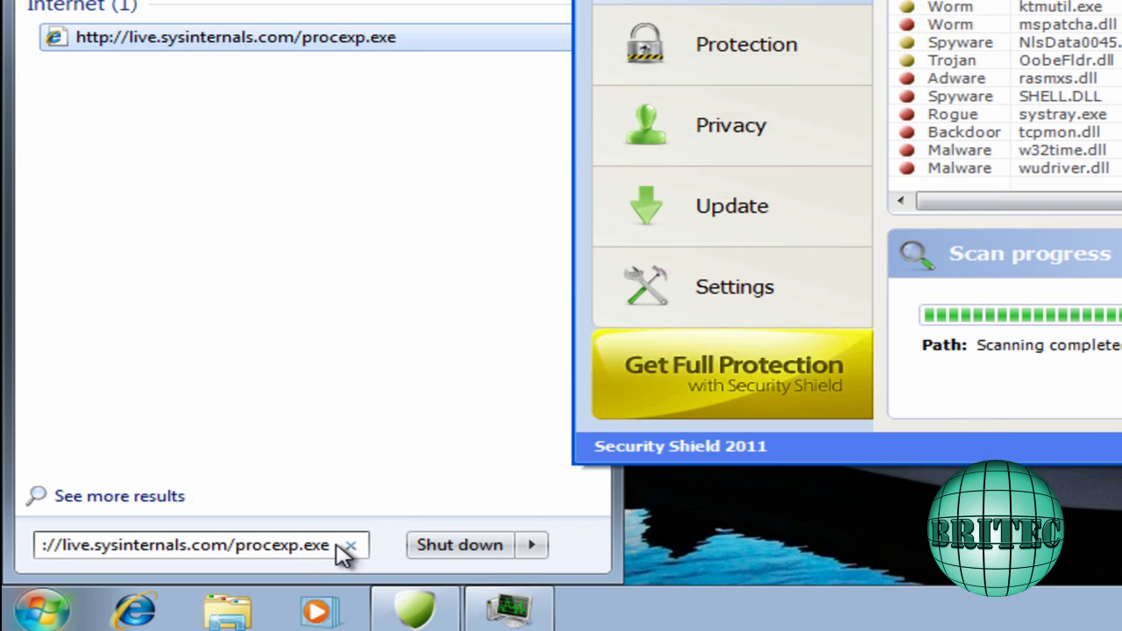
key(Return)
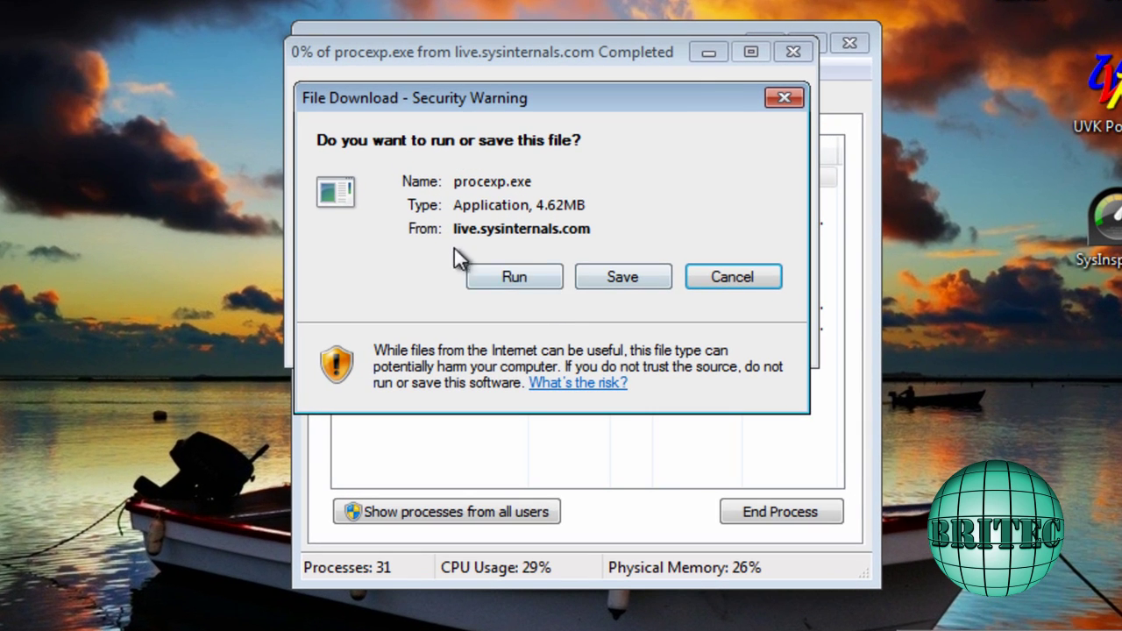
- Save procexp.exe to the Desktop, declining Security Shield's prompt and closing the download-complete notice
click(848, 44)
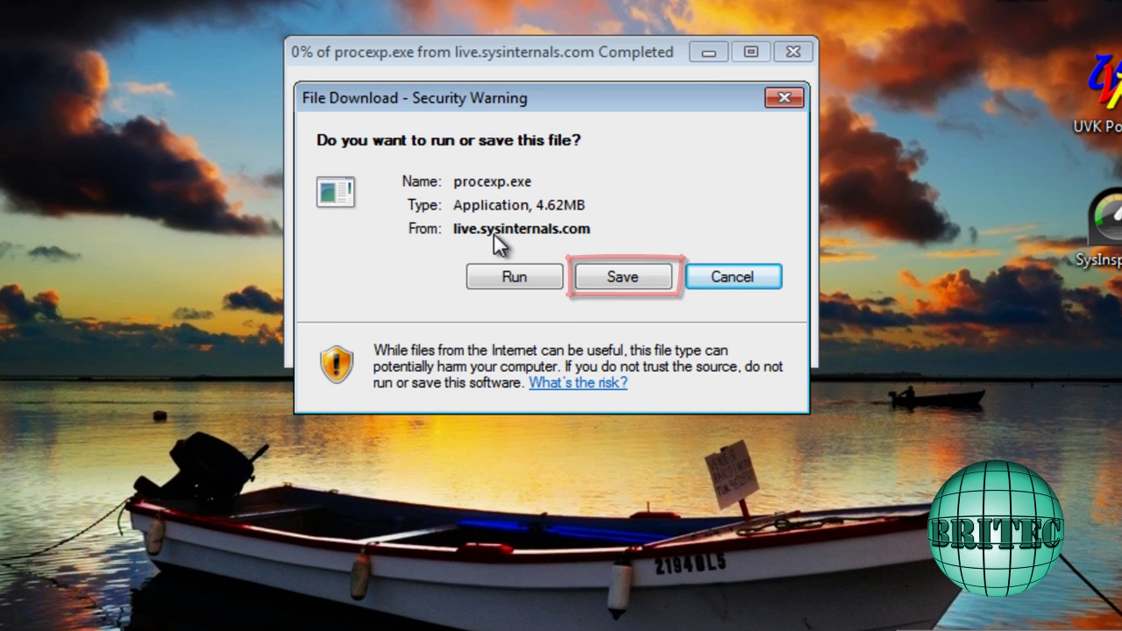
click(625, 277)
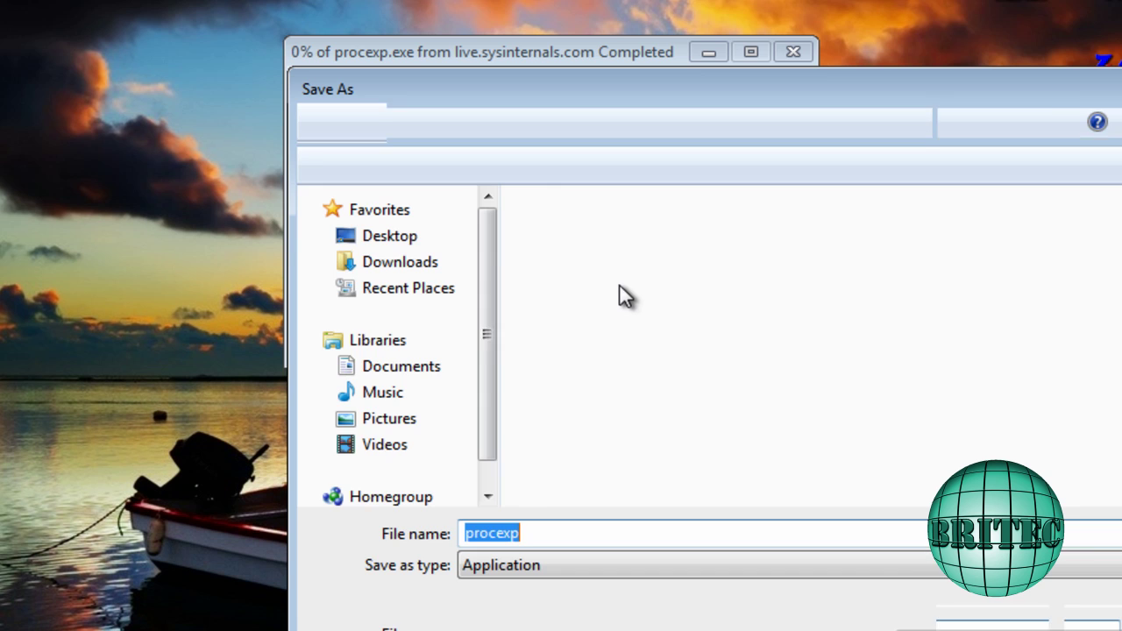
drag(654, 85, 520, 5)
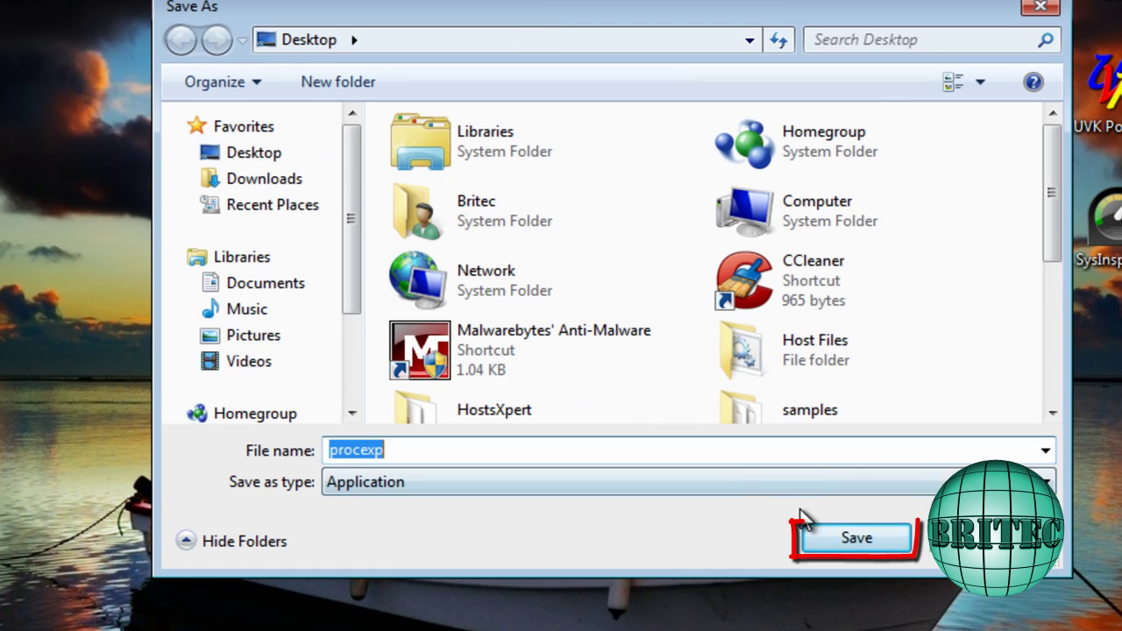
click(859, 546)
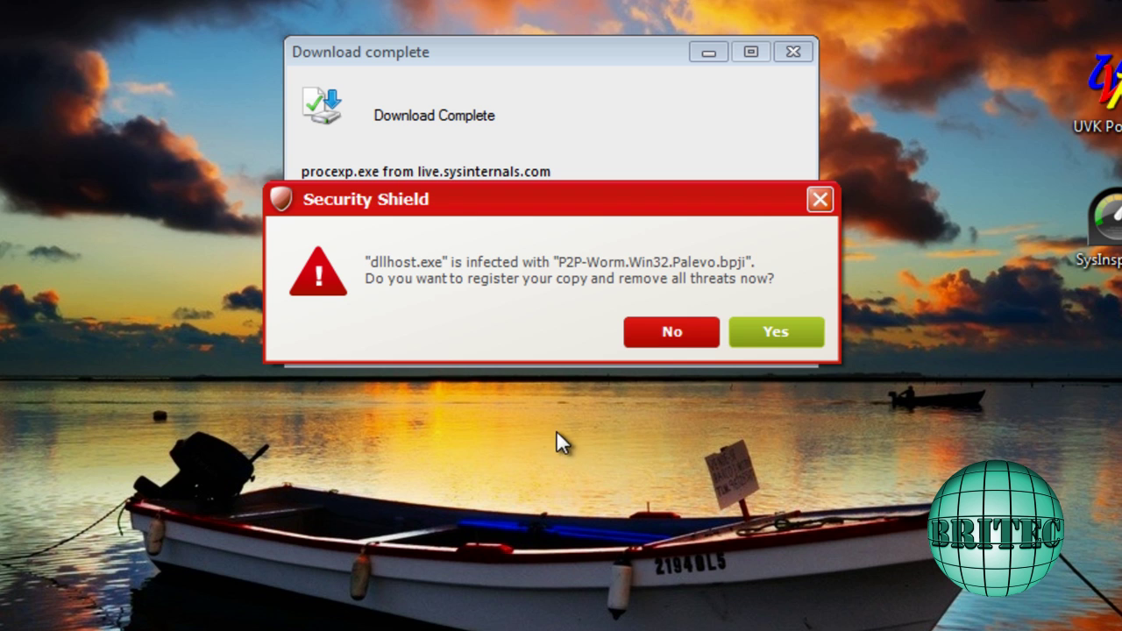
click(672, 334)
click(753, 333)
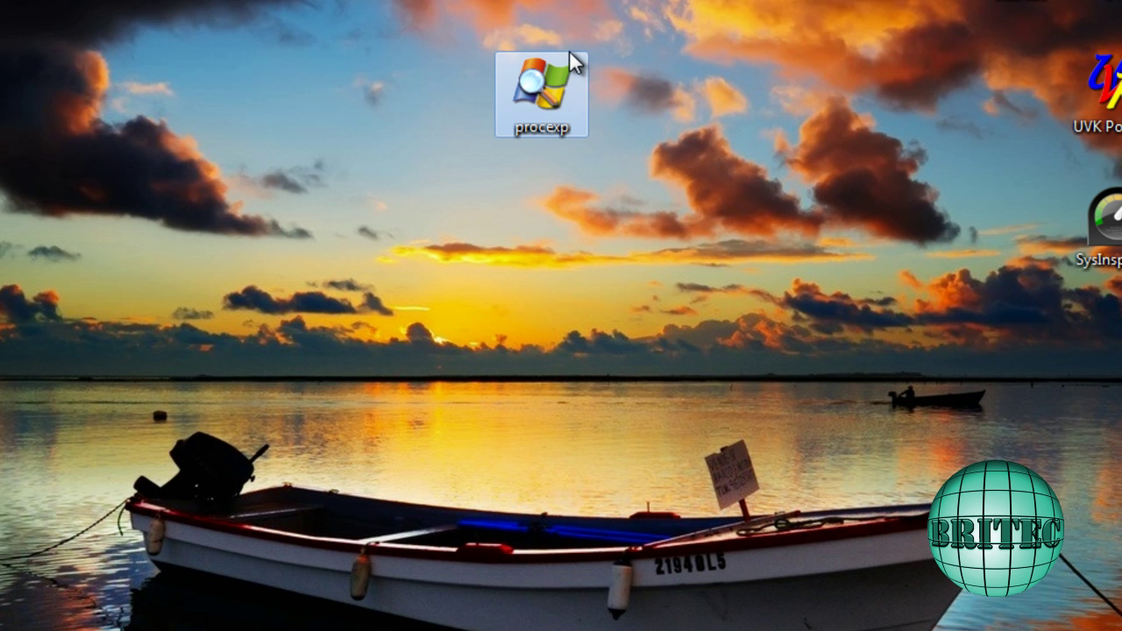
double_click(543, 92)
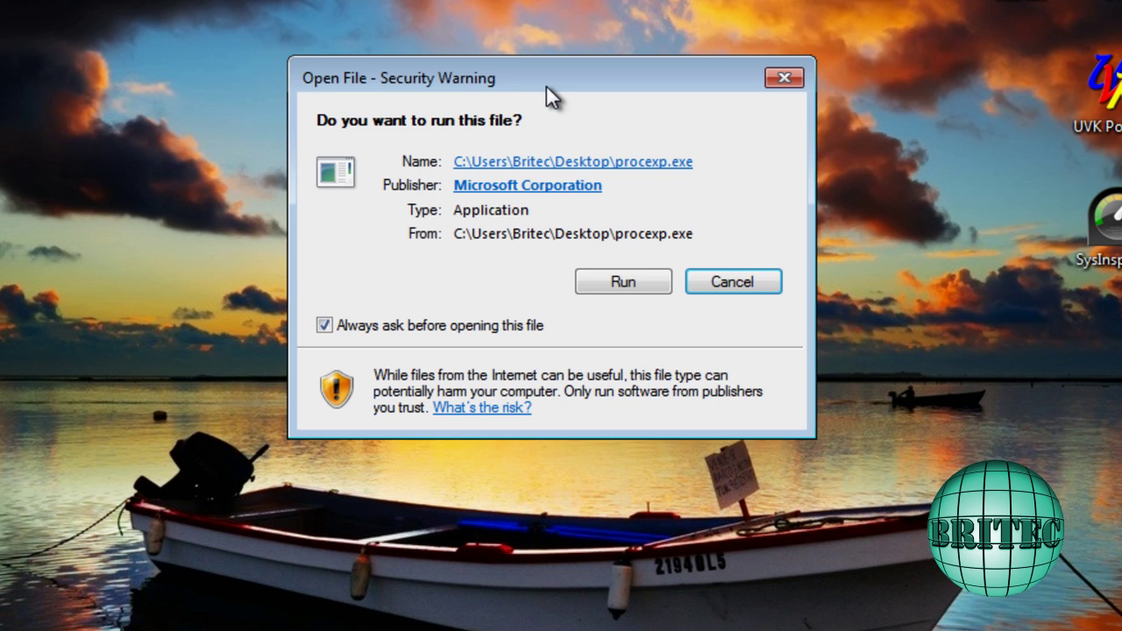
click(622, 280)
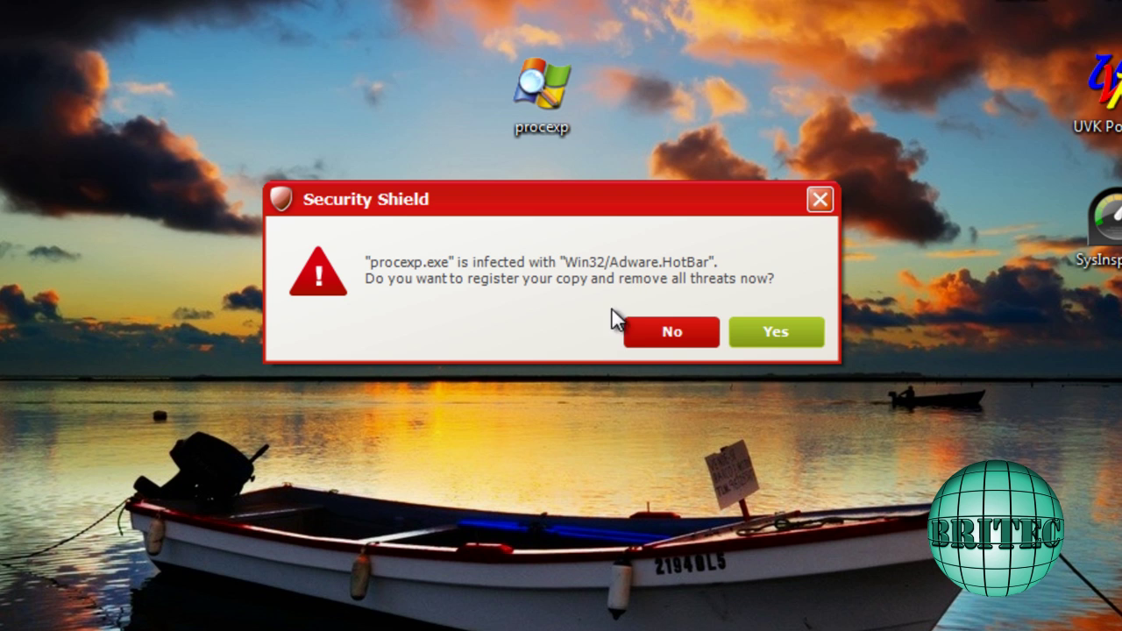
click(643, 335)
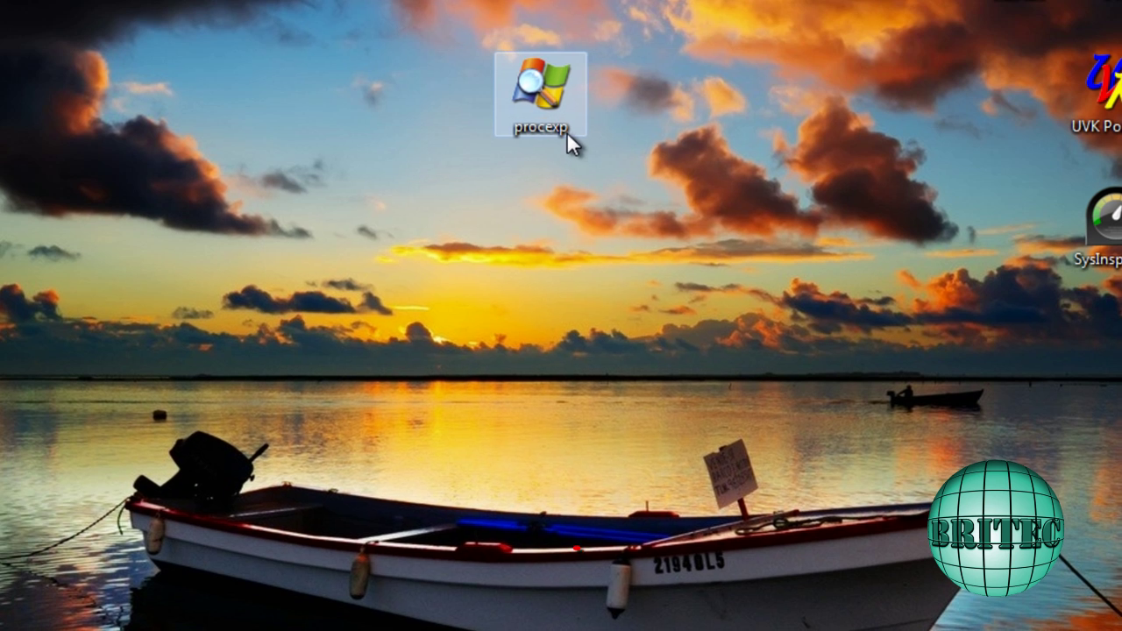
right_click(565, 129)
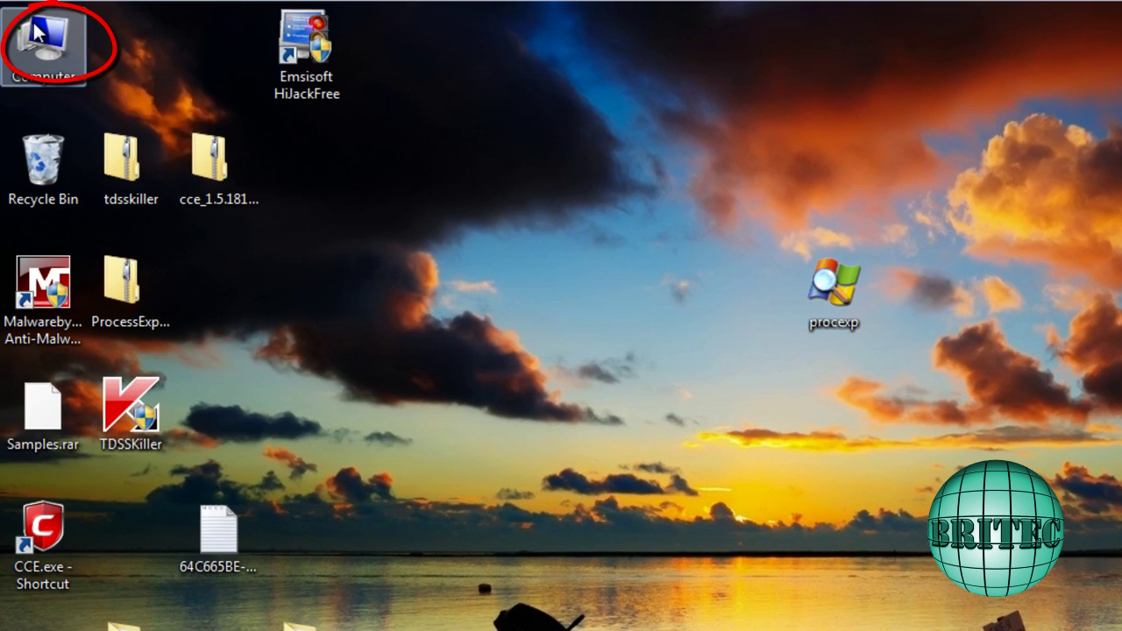
- In Computer's Folder Options, show hidden files, folders and drives and unhide known file extensions
double_click(37, 33)
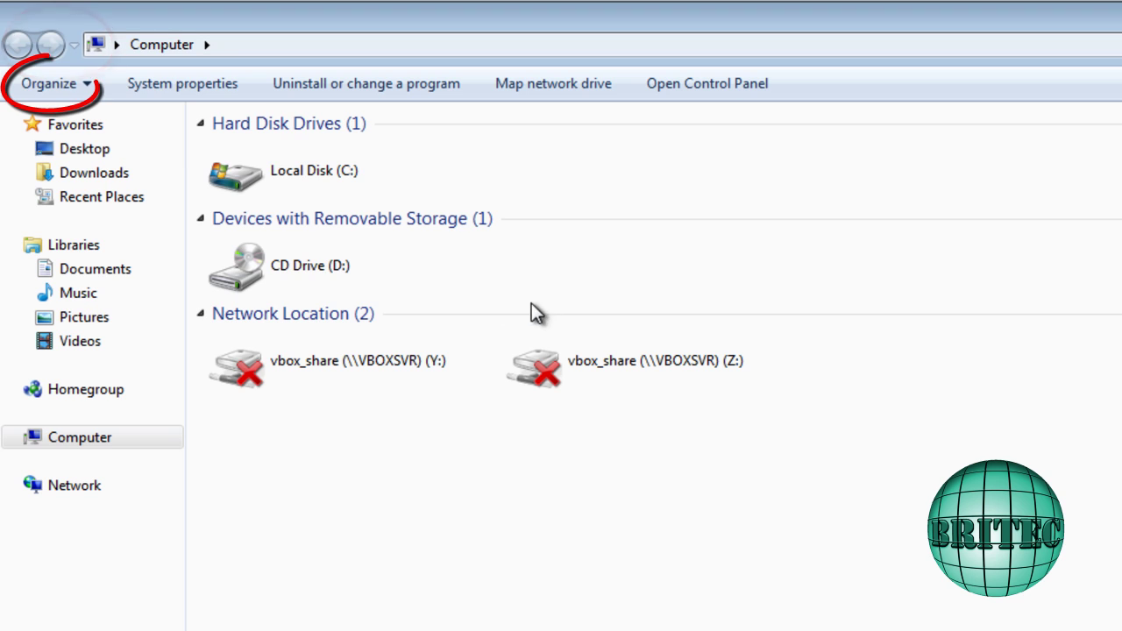
click(87, 84)
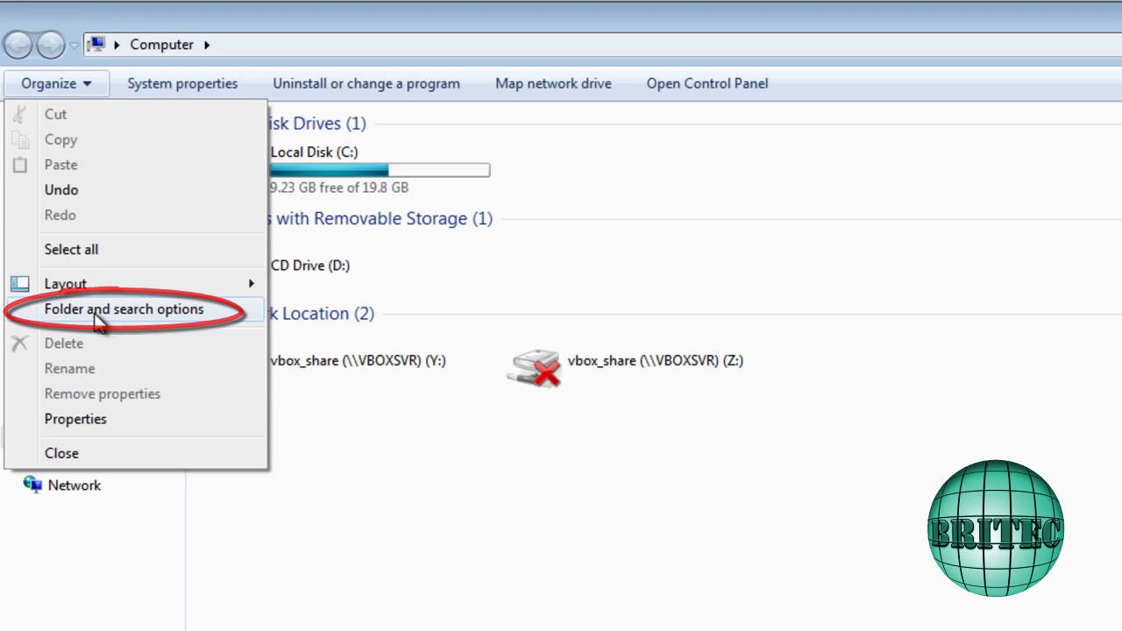
click(99, 318)
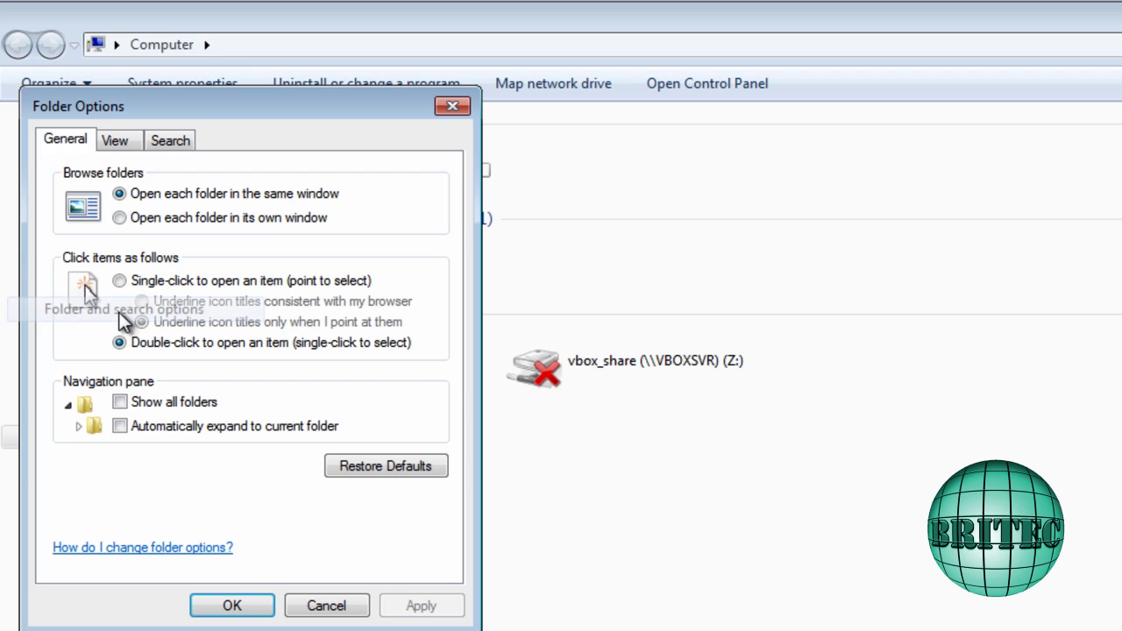
click(115, 142)
click(115, 459)
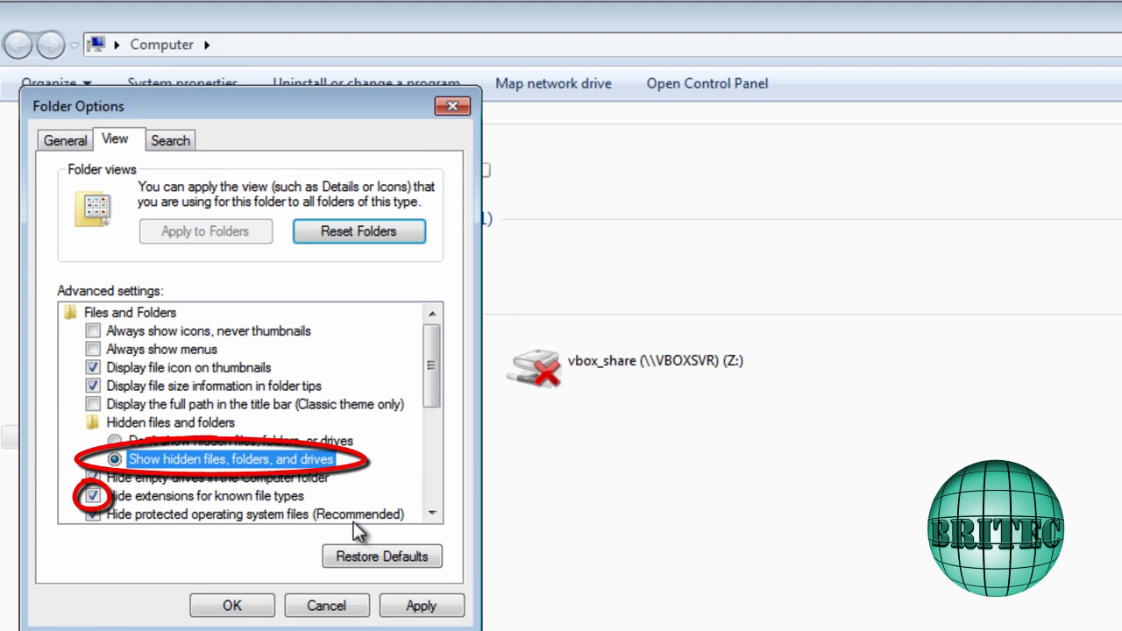
click(157, 496)
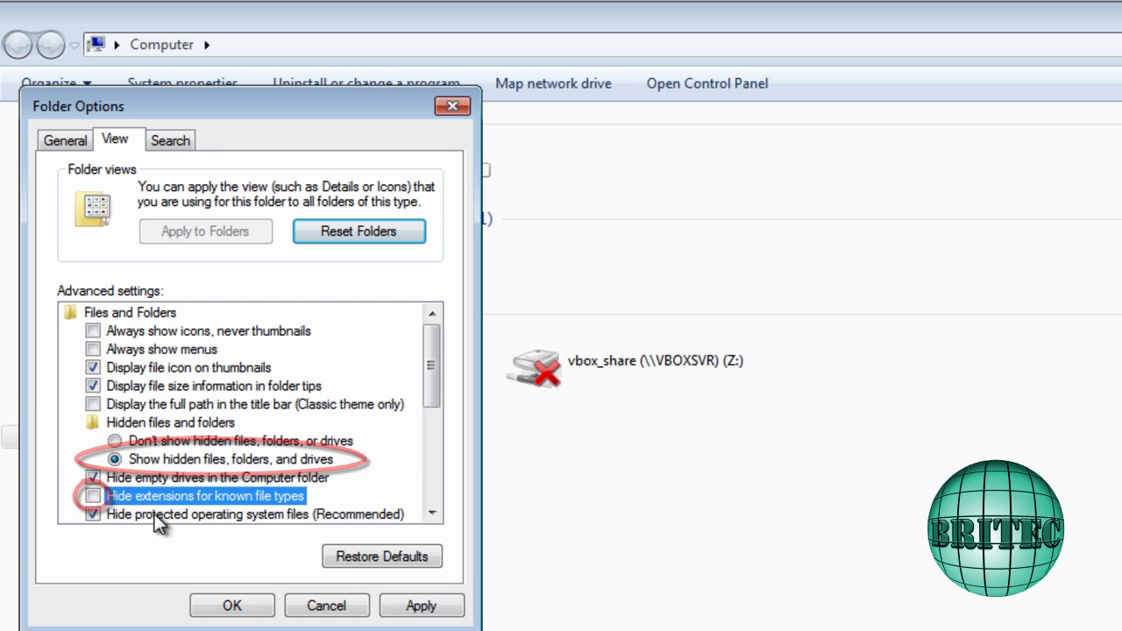
click(422, 606)
click(251, 607)
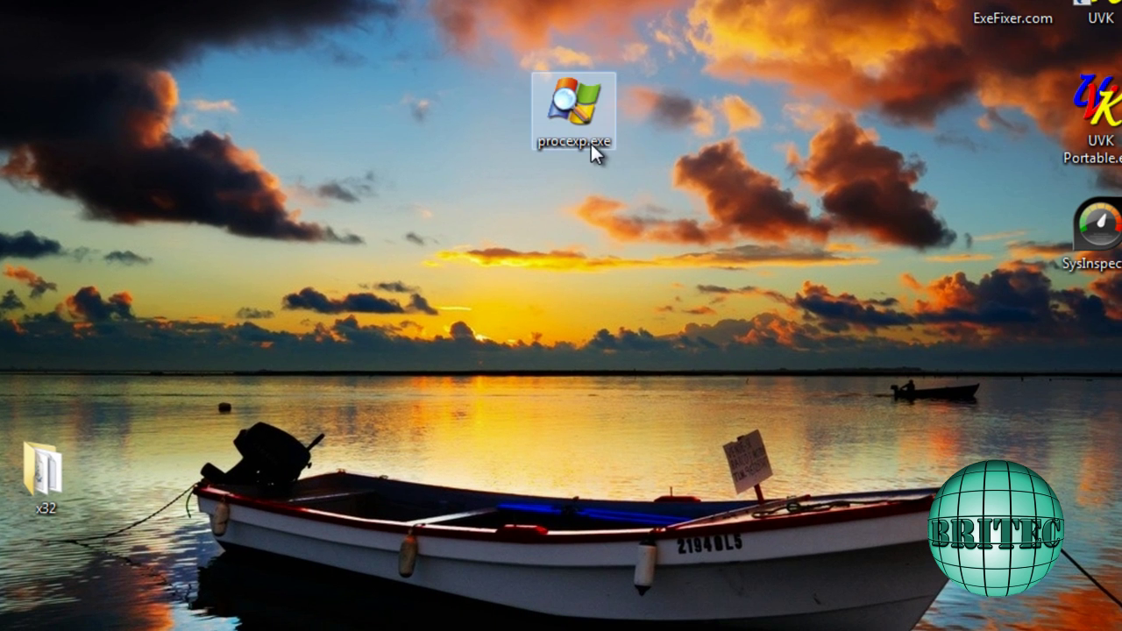
- Put the desktop file procexp.exe into rename mode
right_click(574, 141)
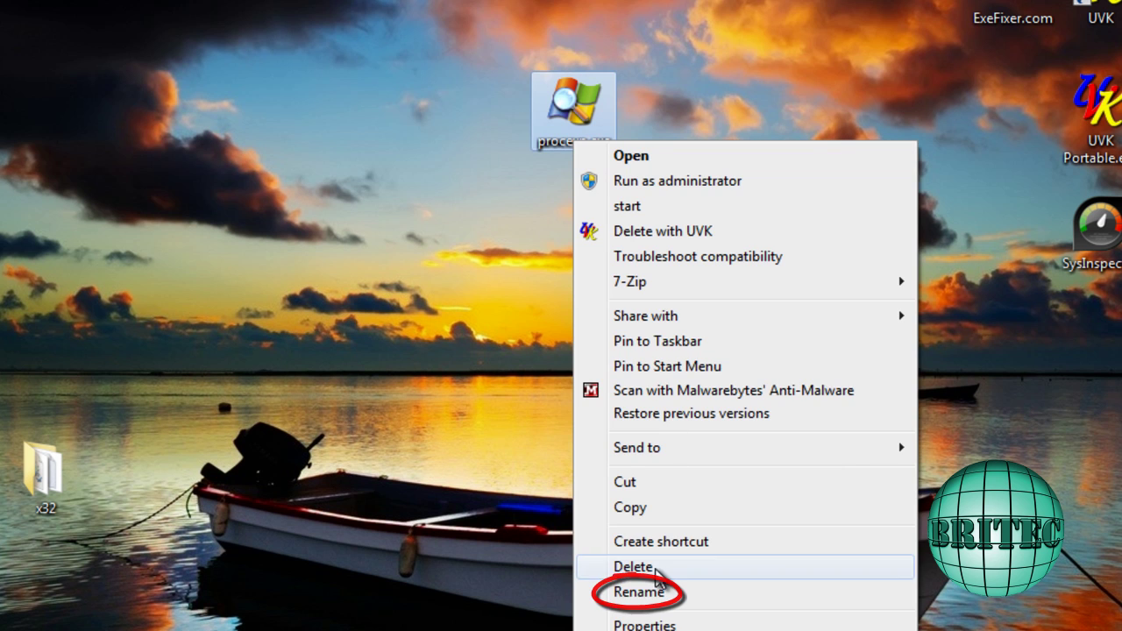
click(639, 592)
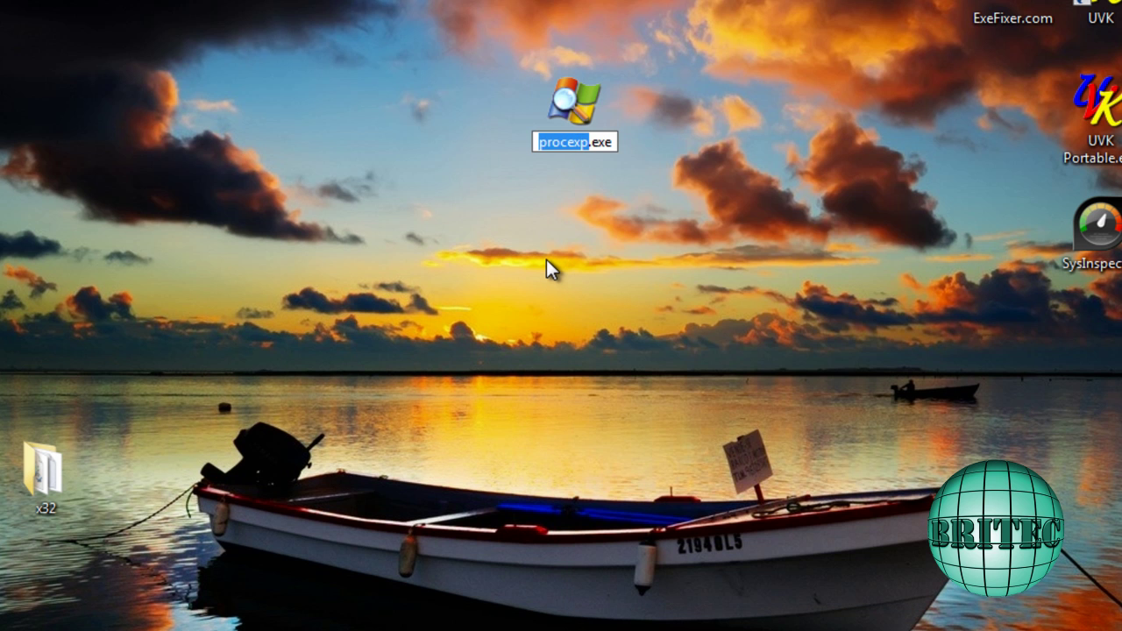
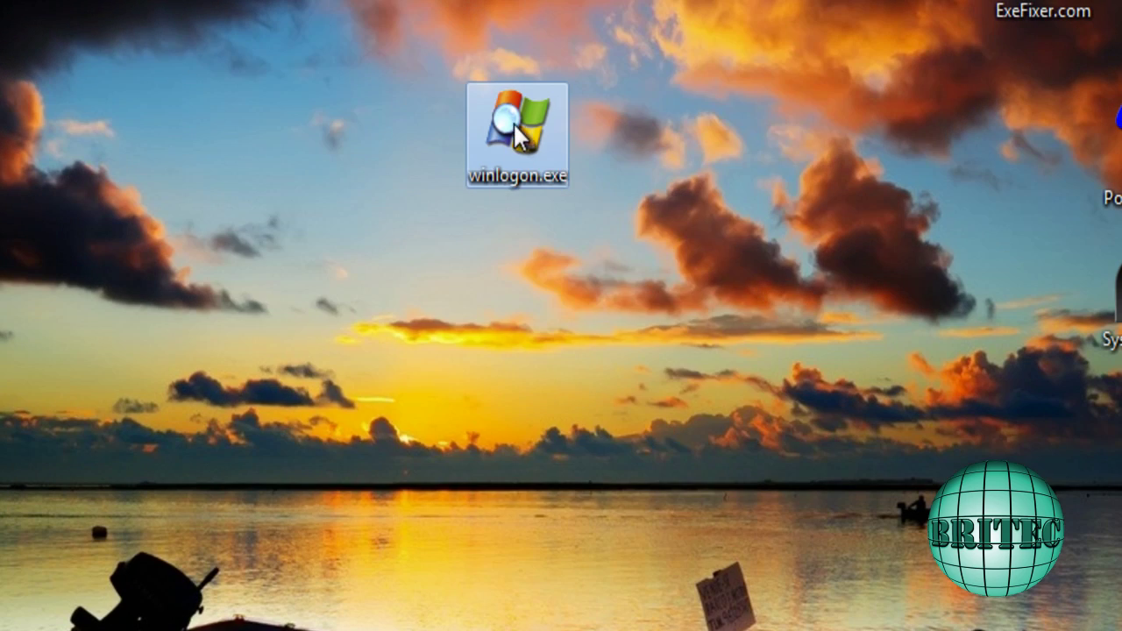
- Run Process Explorer from the renamed winlogon.exe and locate the rogue rlbbwboa.exe process
double_click(517, 136)
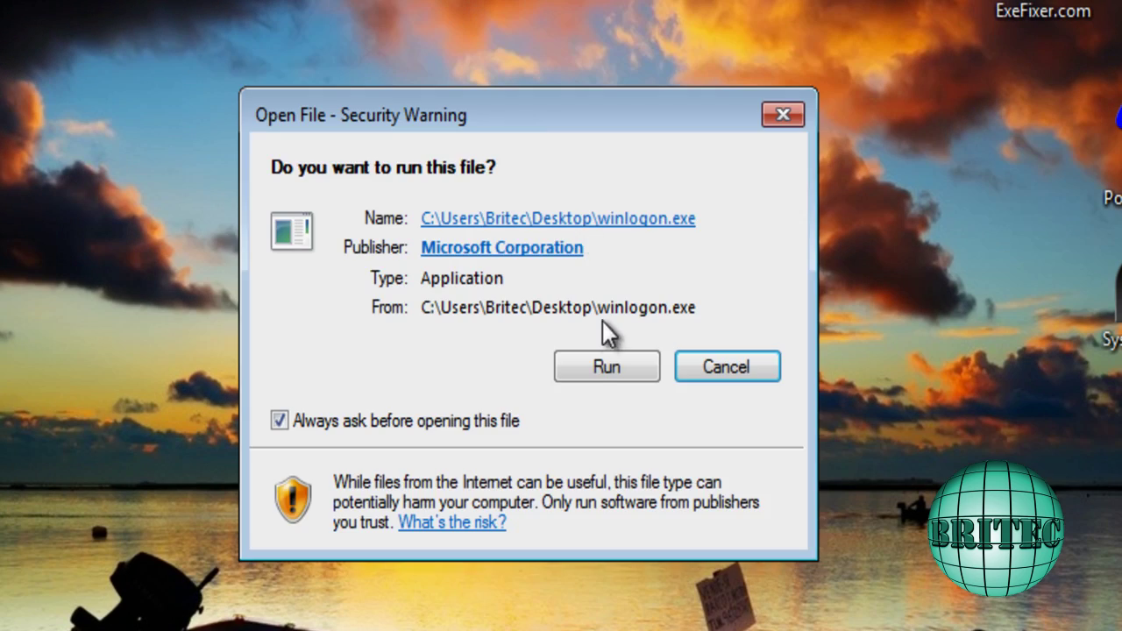
click(591, 361)
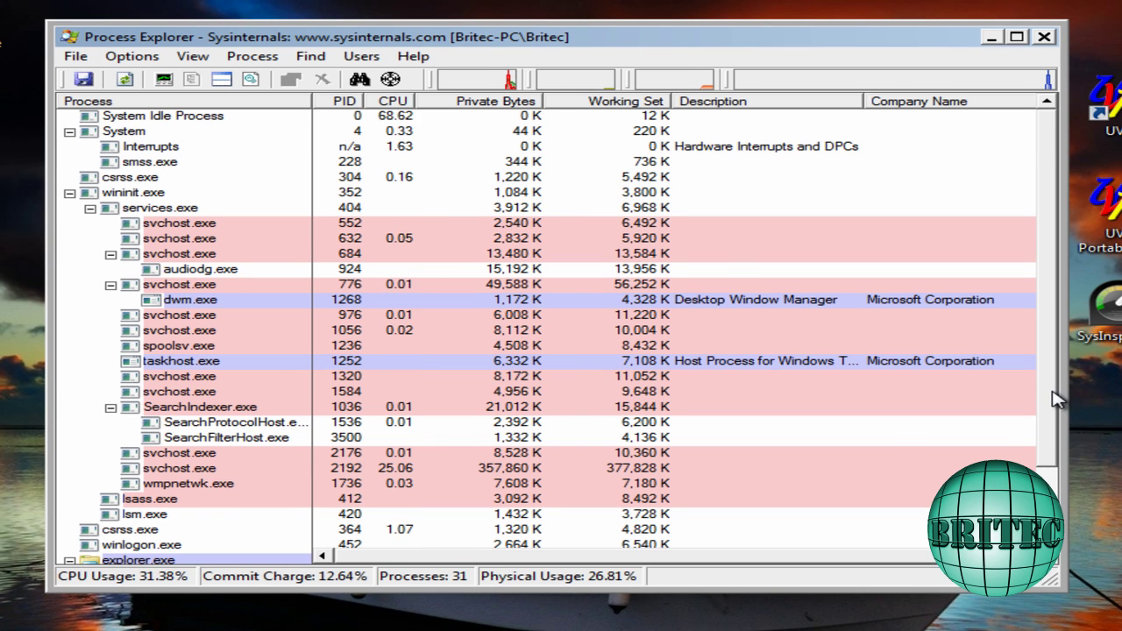
scroll(1056, 399, down, 2)
click(133, 517)
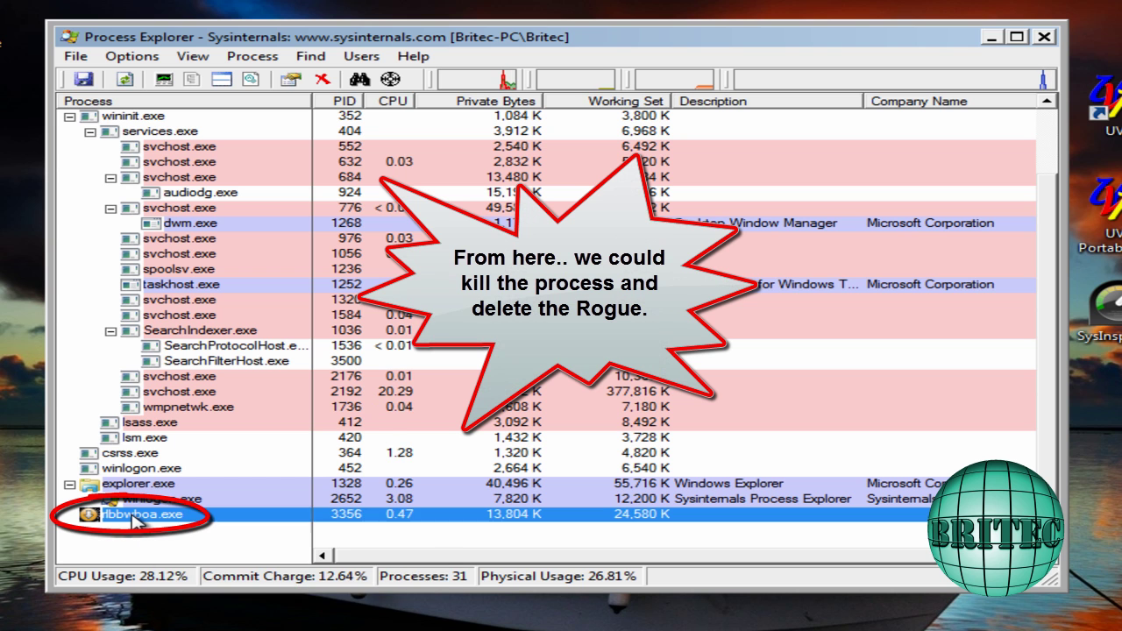
right_click(133, 517)
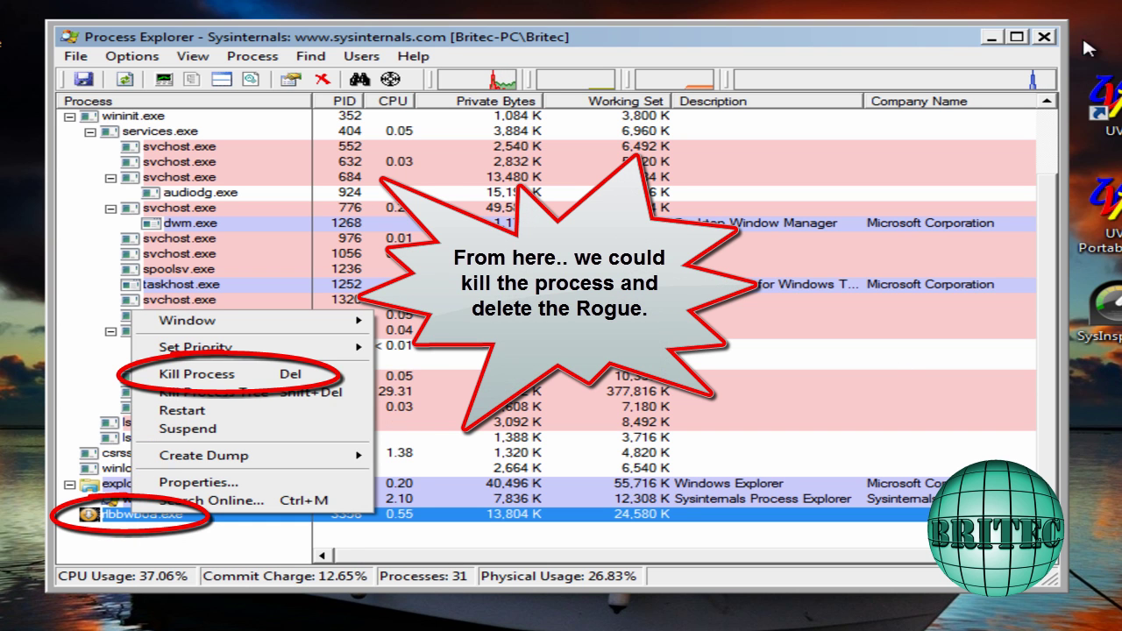
click(994, 39)
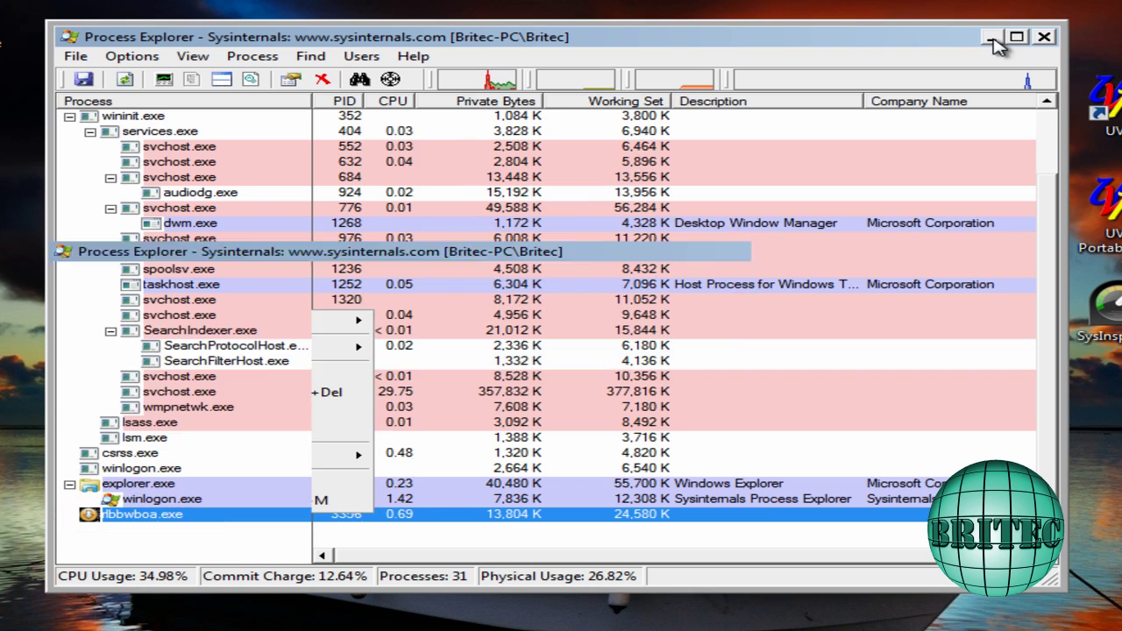
- Browse to C:\Users\<profile>\AppData\Local and select the rogue rlbbwboa.exe file
key(super+e)
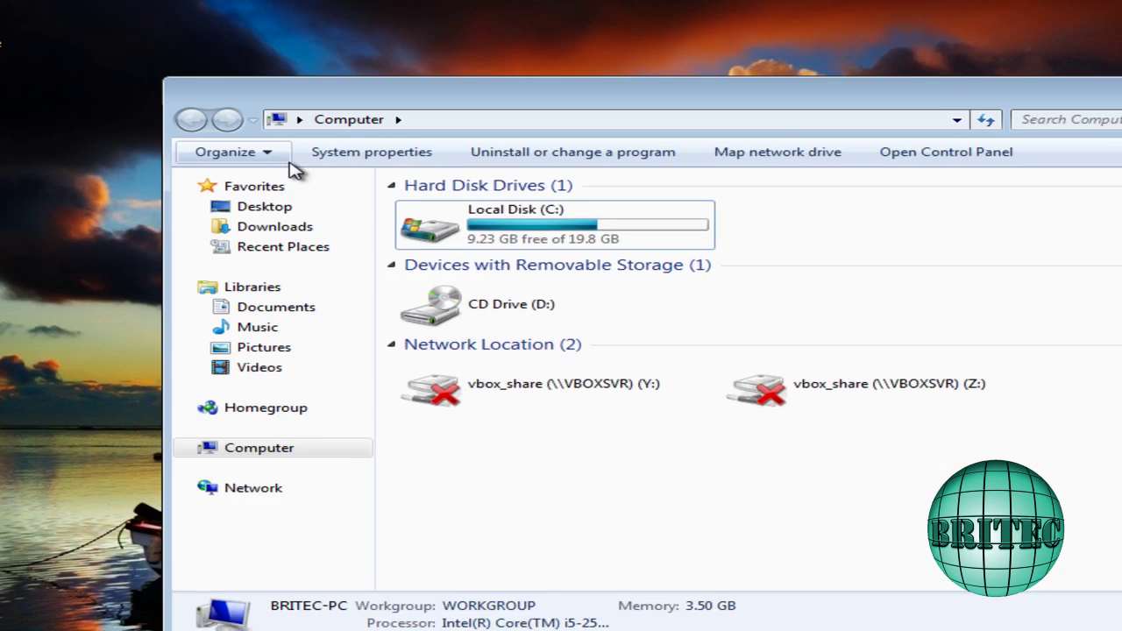
double_click(405, 277)
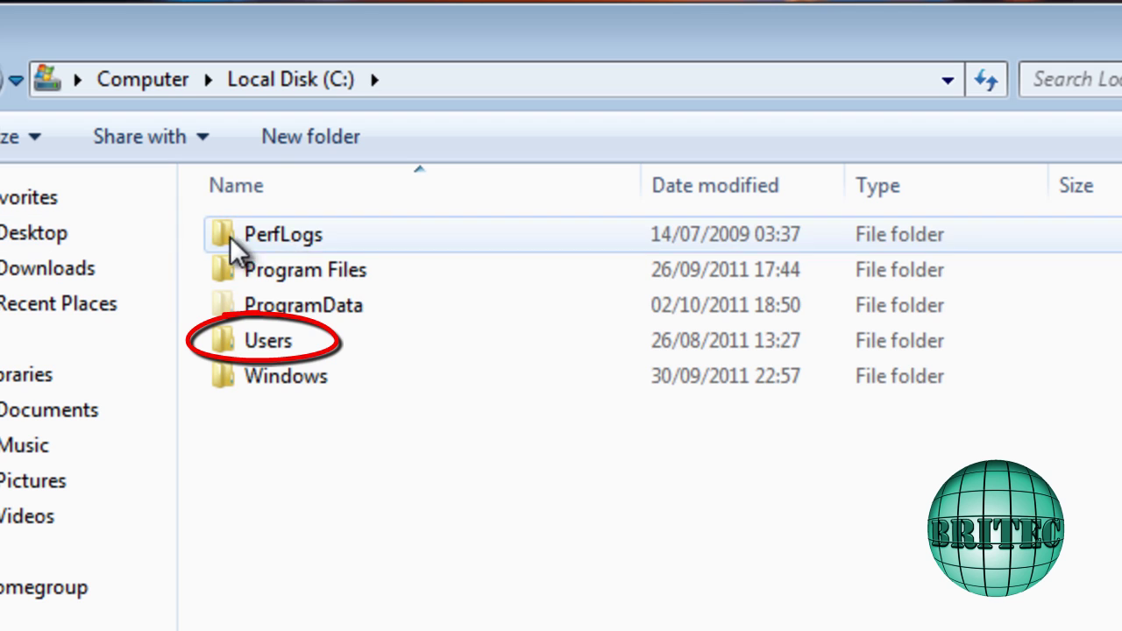
click(277, 350)
double_click(277, 351)
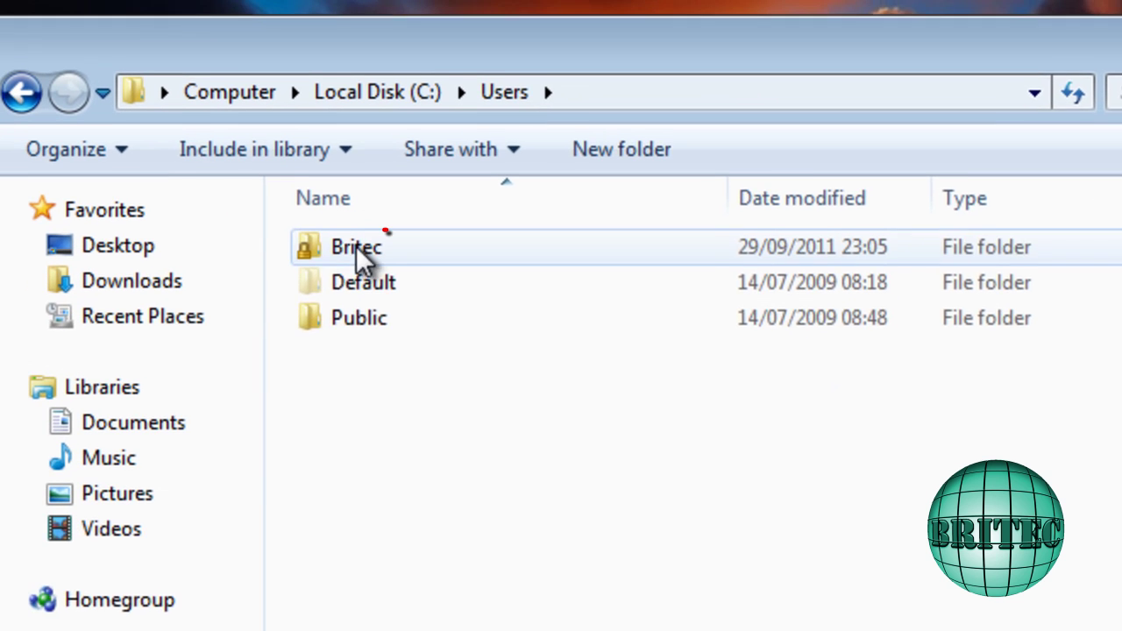
double_click(412, 263)
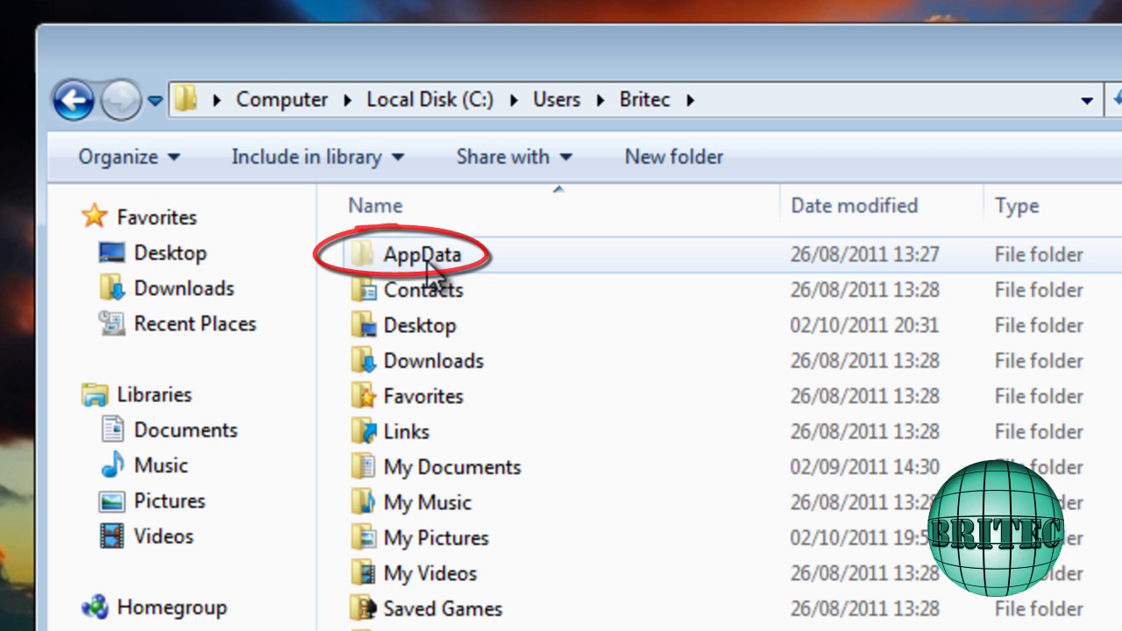
double_click(416, 263)
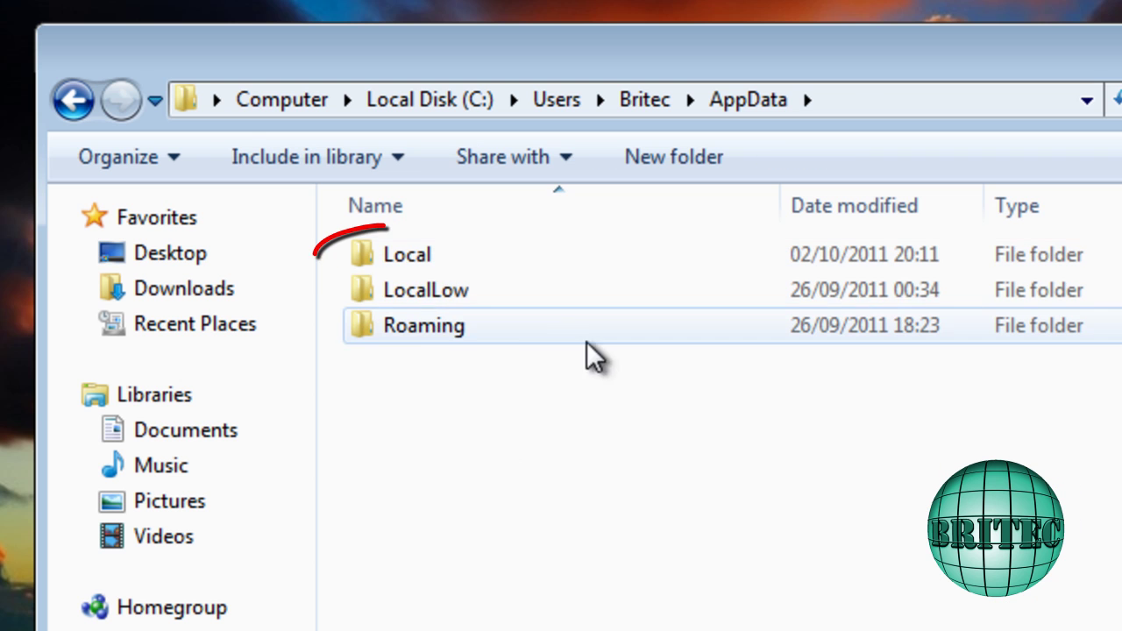
double_click(410, 259)
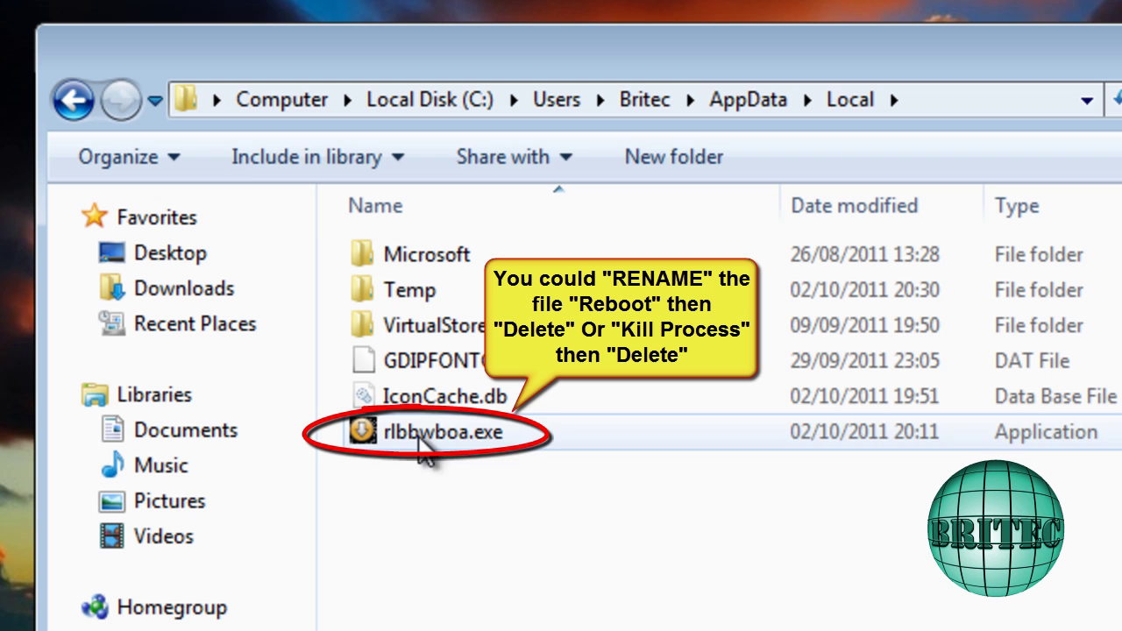
click(455, 431)
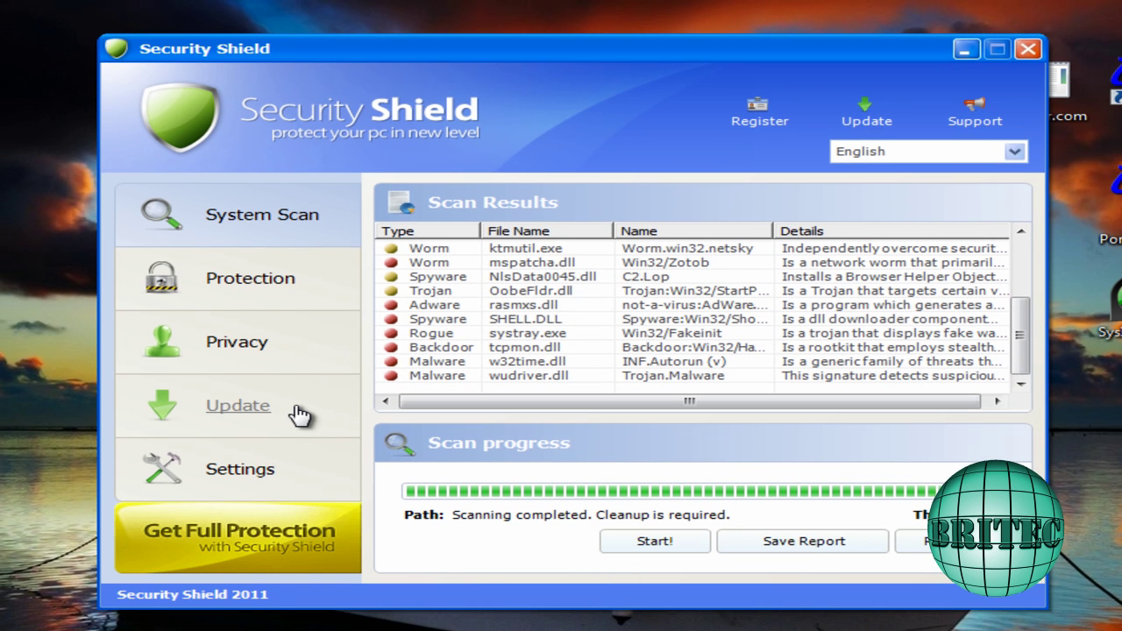
- Go through Security Shield's Protection, Privacy, Update and Settings pages to reach the $79.95 order page
click(254, 285)
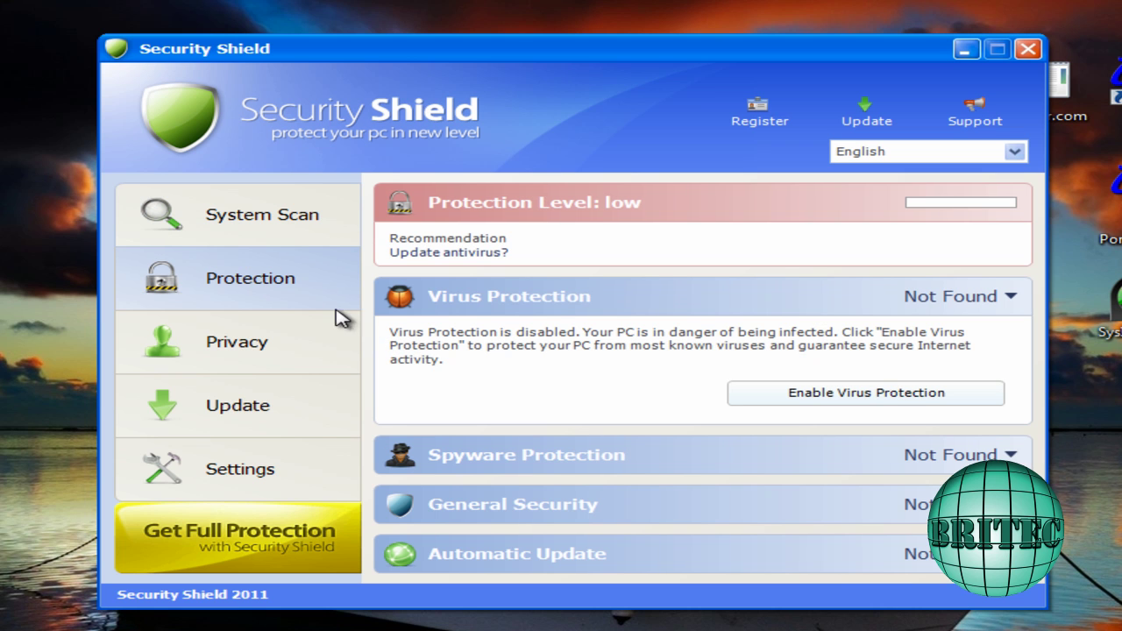
click(251, 363)
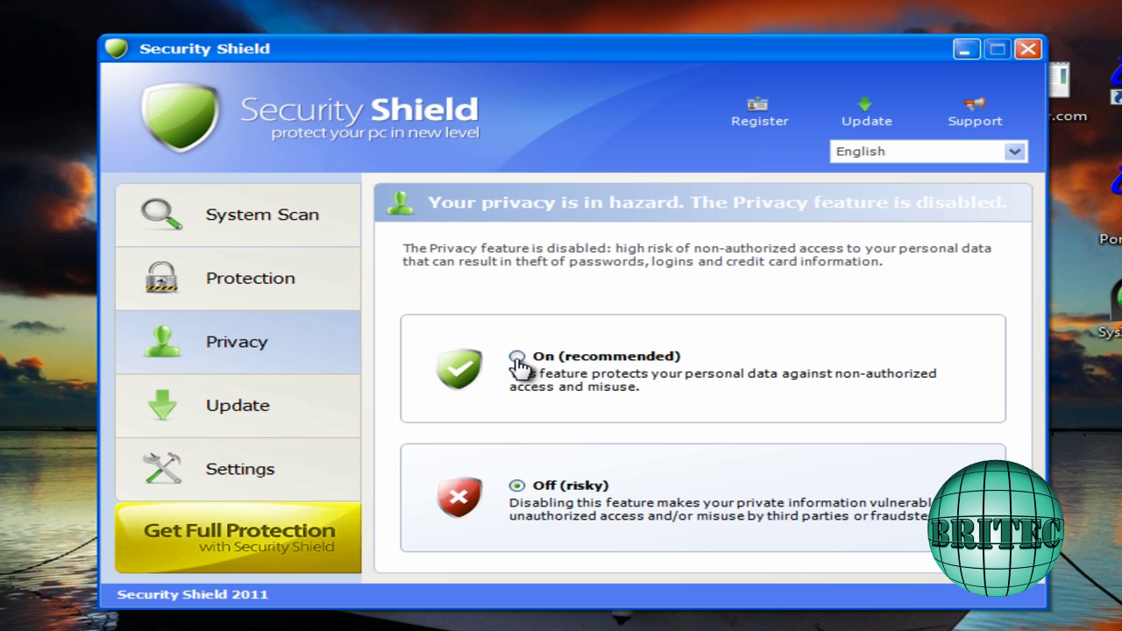
click(248, 419)
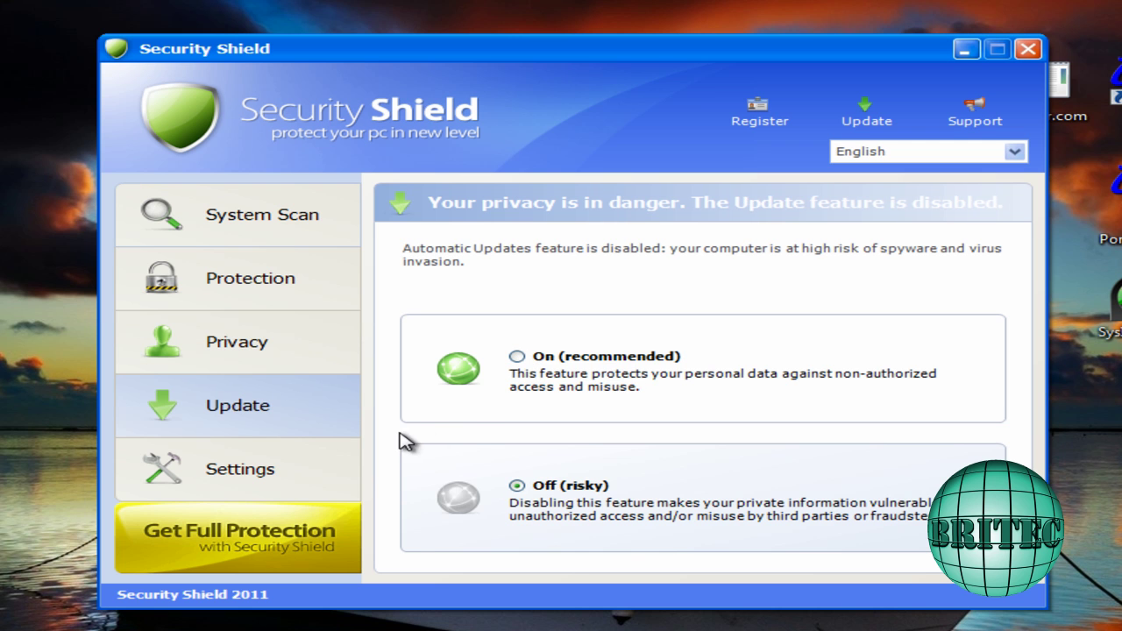
click(252, 478)
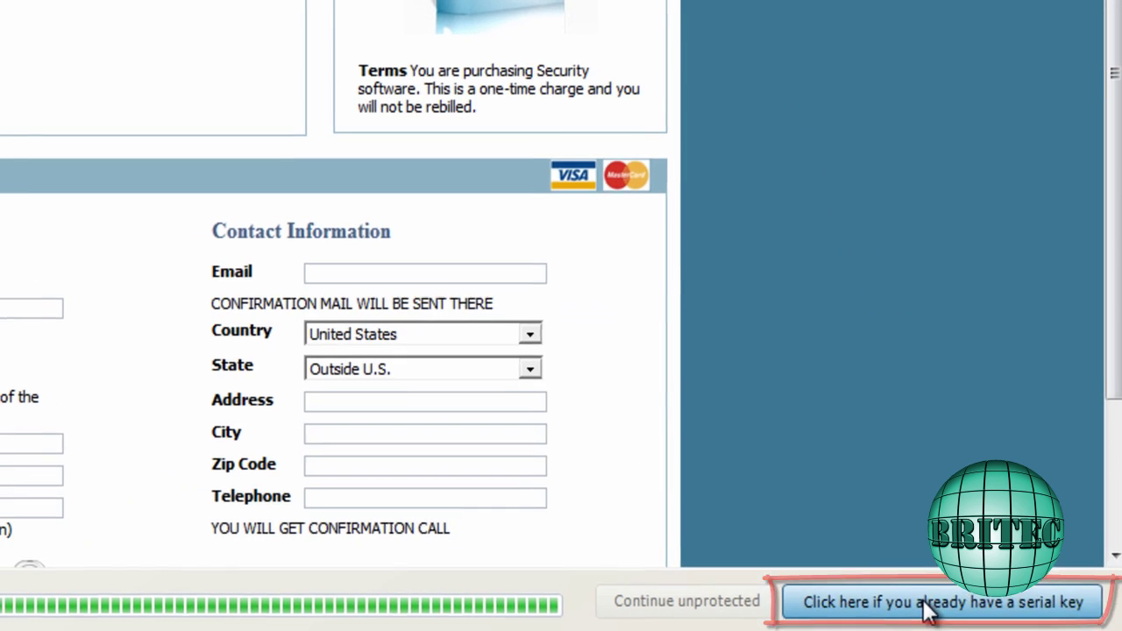
- Enter an existing serial key in Security Shield, activate it, and acknowledge the successful registration
click(927, 604)
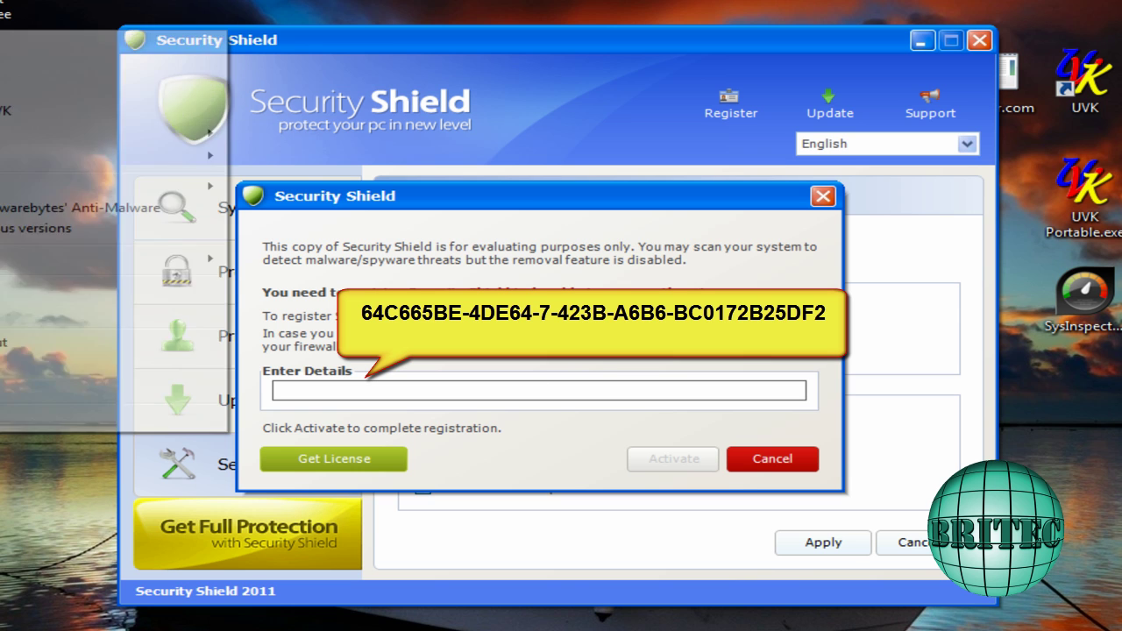
click(106, 387)
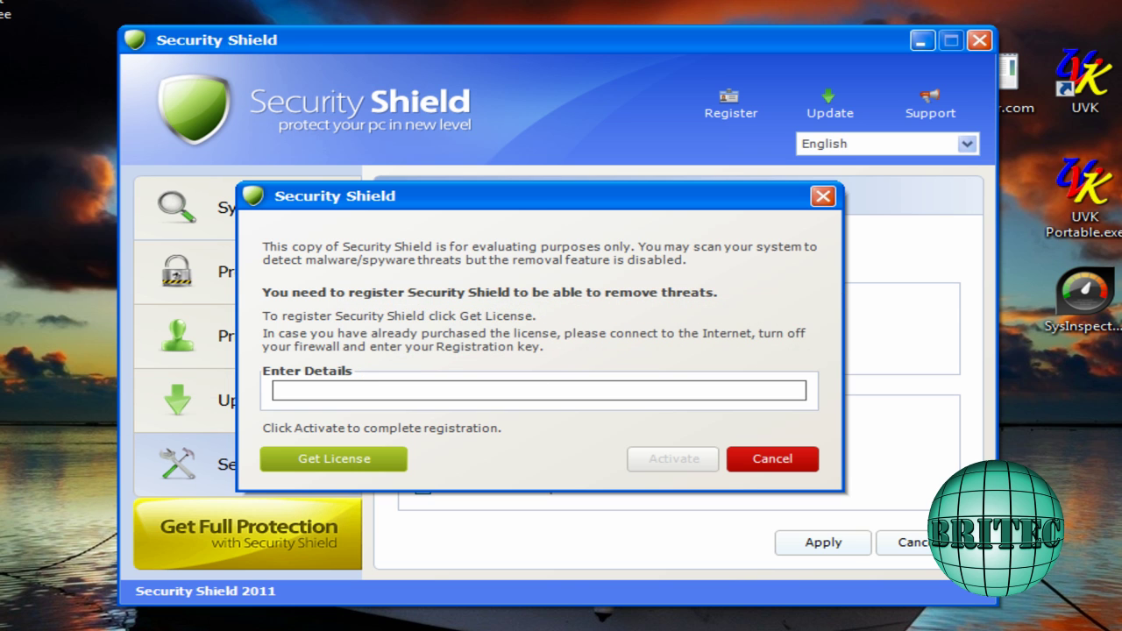
key(shift+F10)
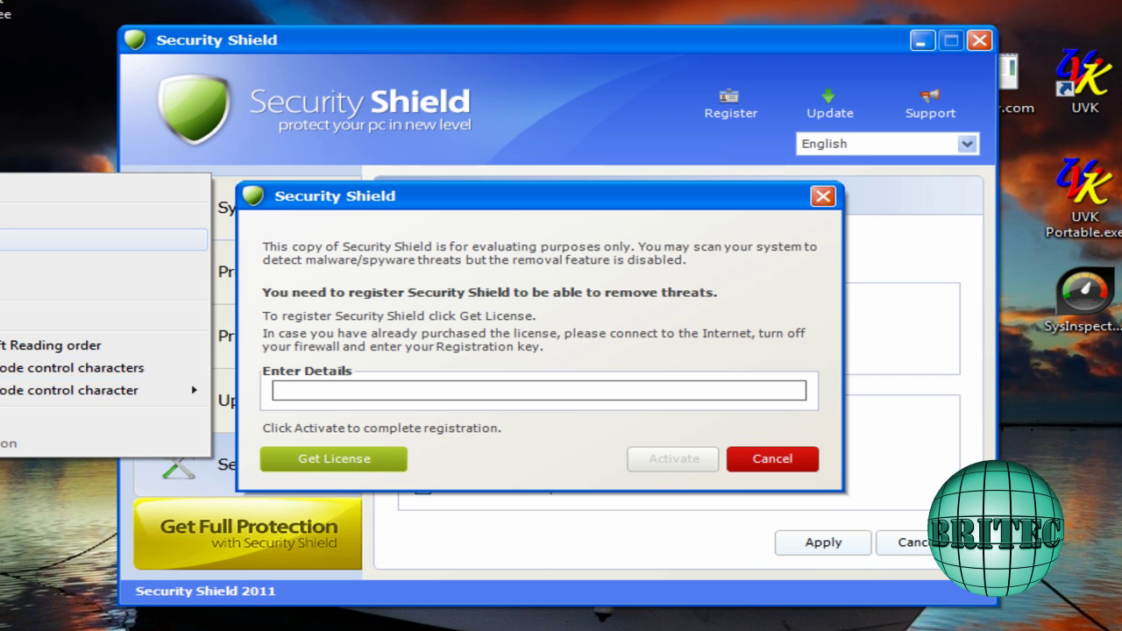
key(Escape)
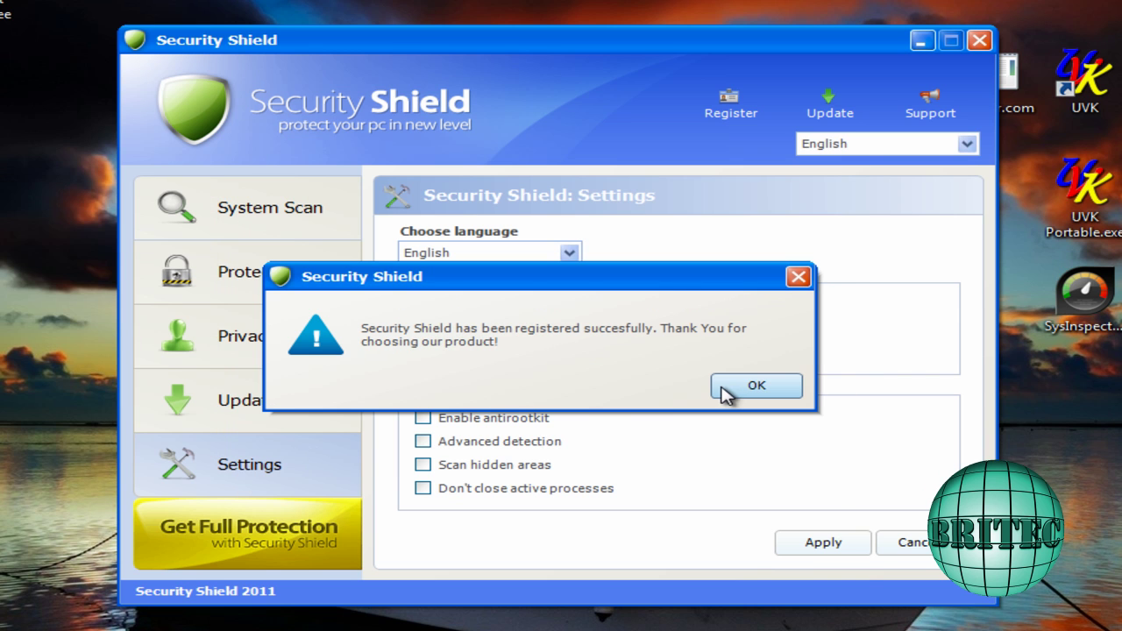
click(756, 390)
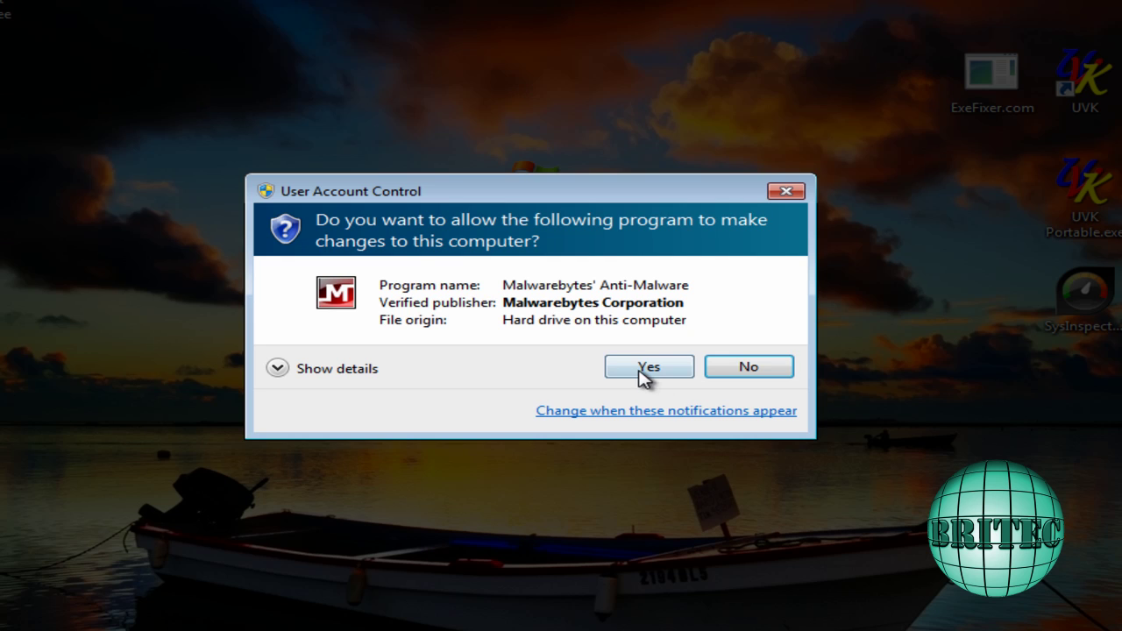
- Approve the UAC prompt, move the updating box aside, and bring Malwarebytes' Scanner page forward
click(647, 368)
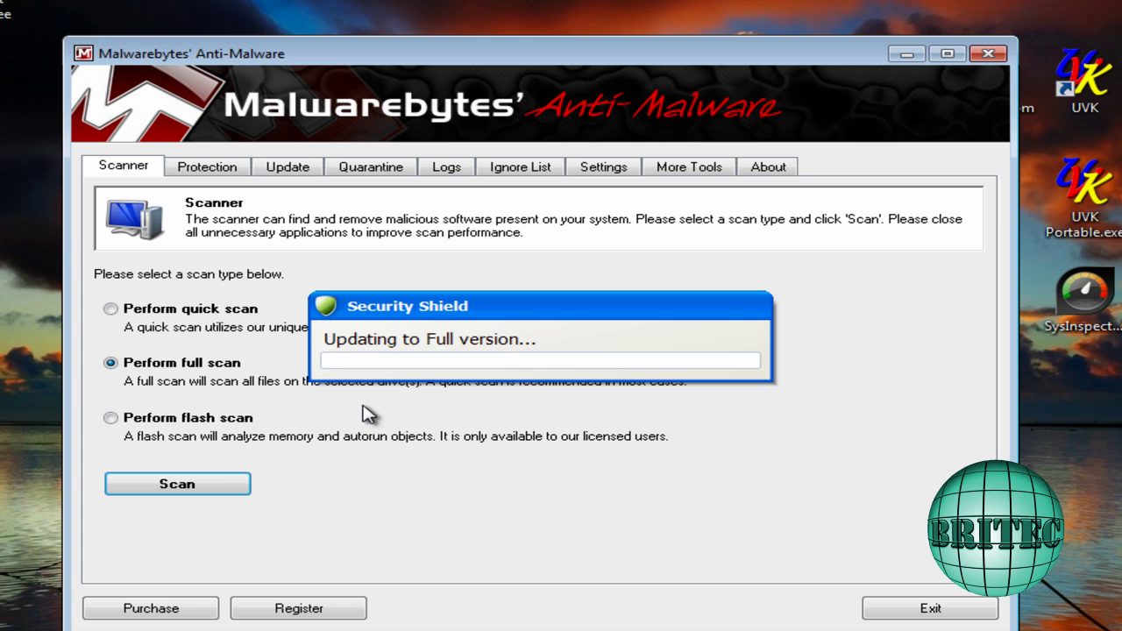
drag(503, 313, 508, 29)
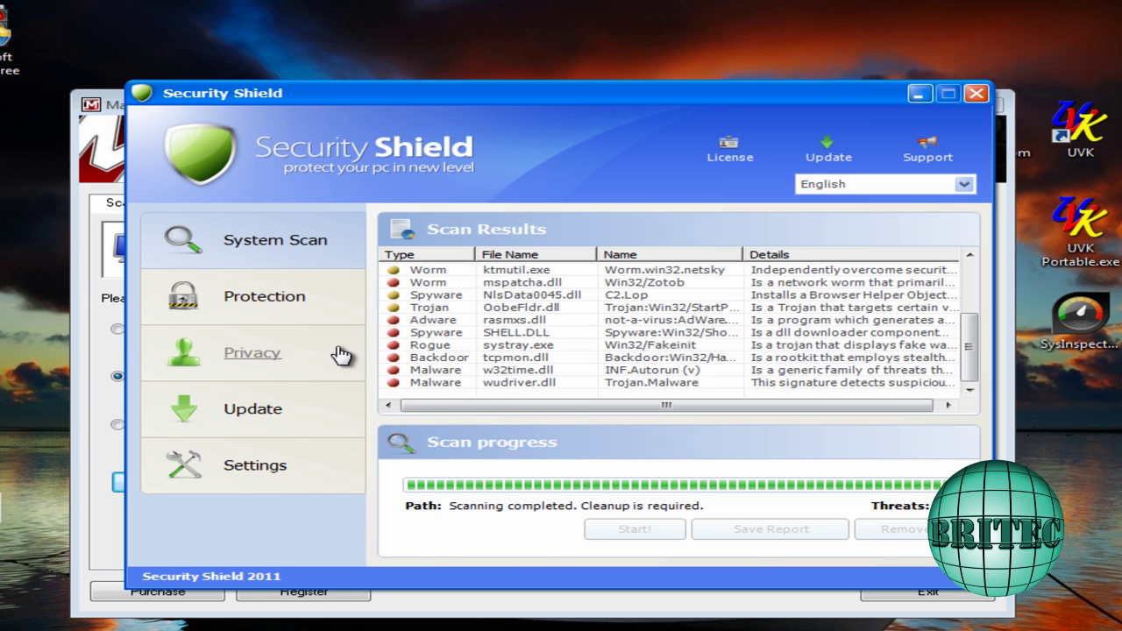
click(96, 445)
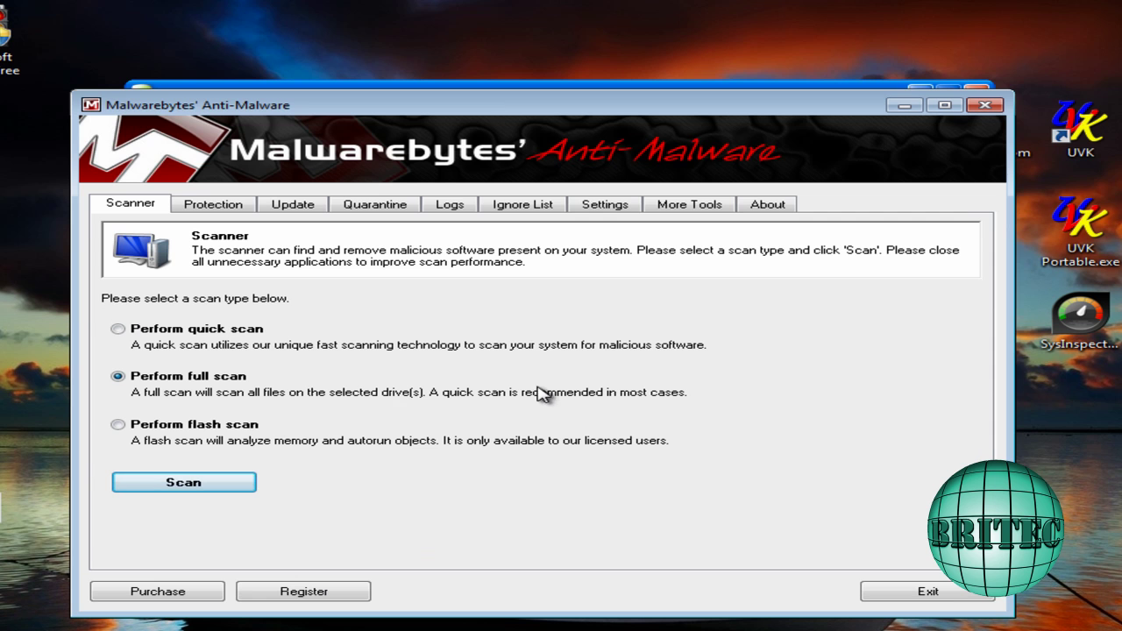
drag(501, 111, 516, 98)
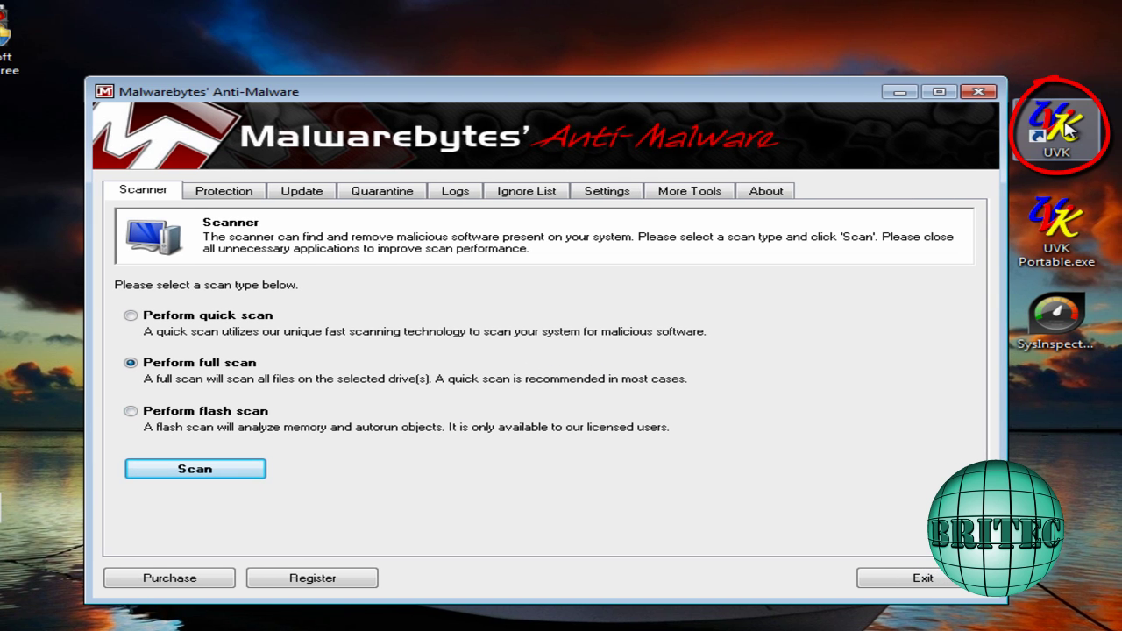
- Launch UVK - Ultra Virus Killer with admin approval and uncover its window by minimizing Malwarebytes
click(1088, 130)
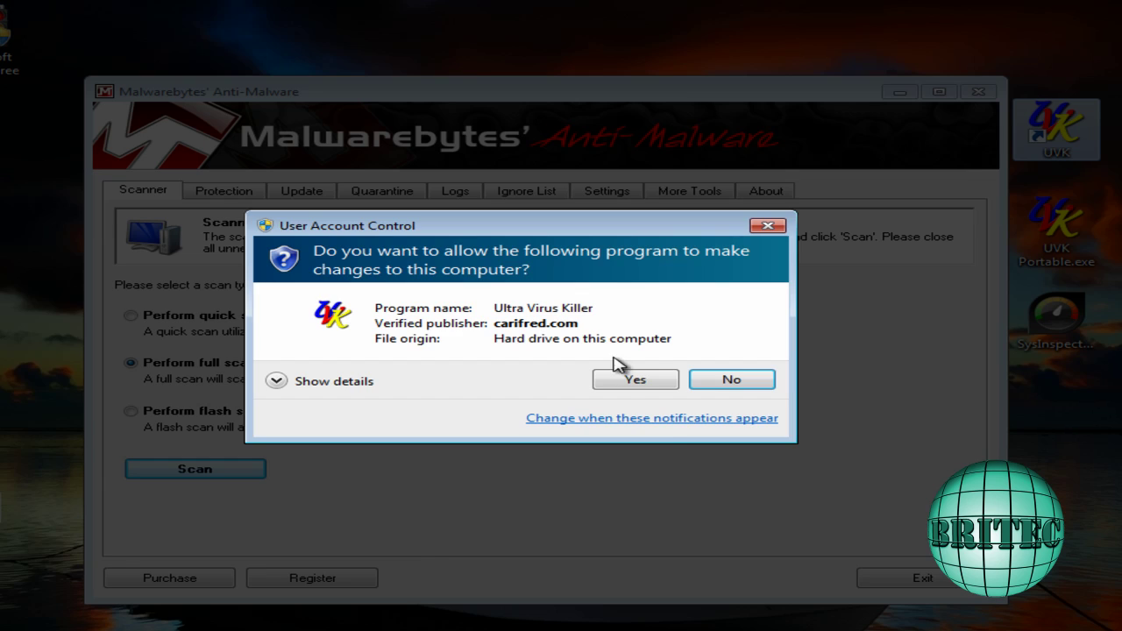
click(619, 379)
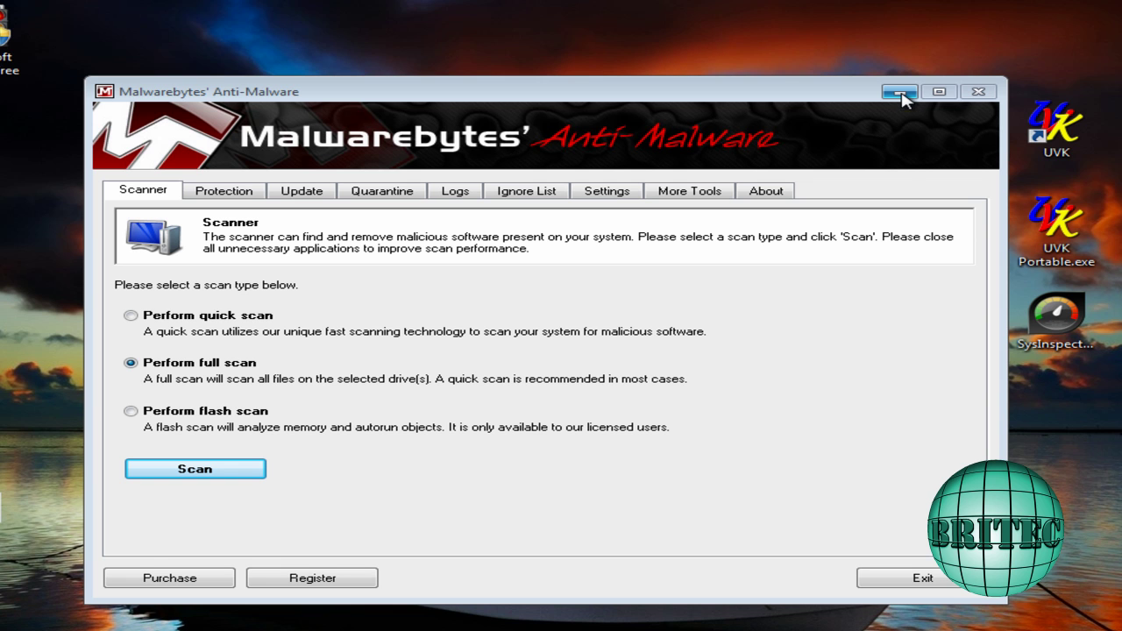
click(901, 94)
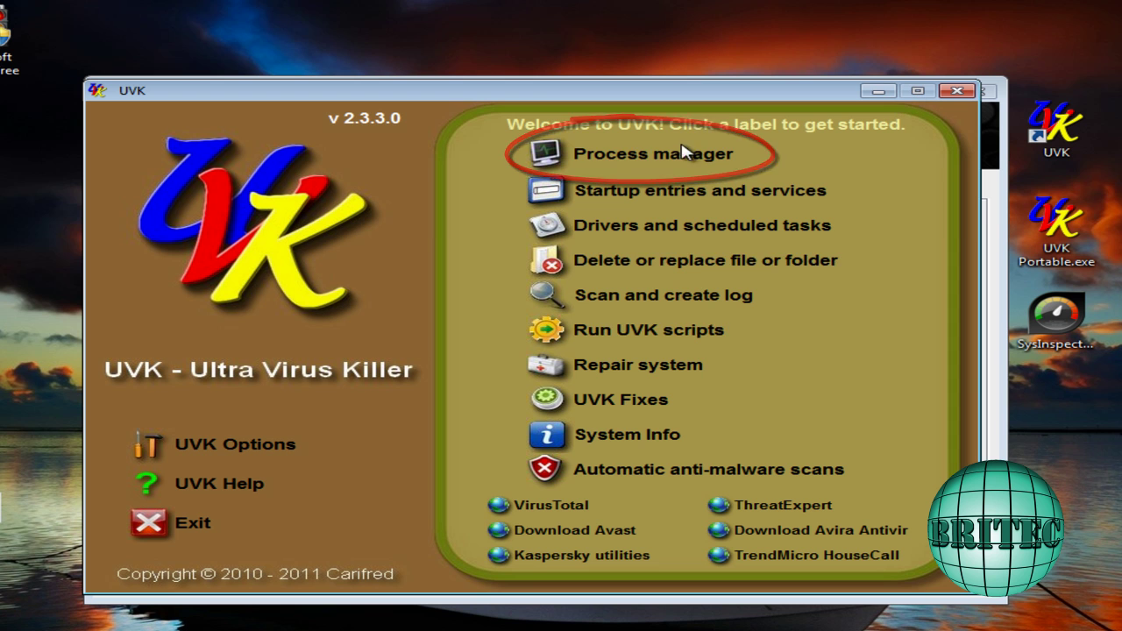
drag(623, 103, 635, 103)
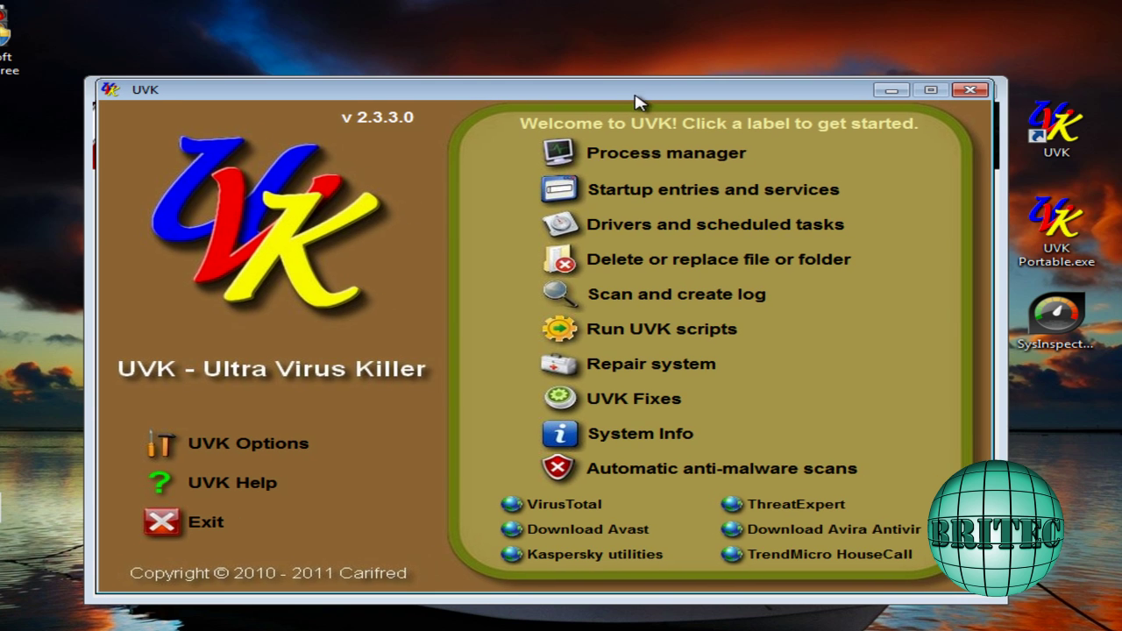
- In UVK's Process Manager, kill rlbbwboa.exe and delete its file
click(656, 157)
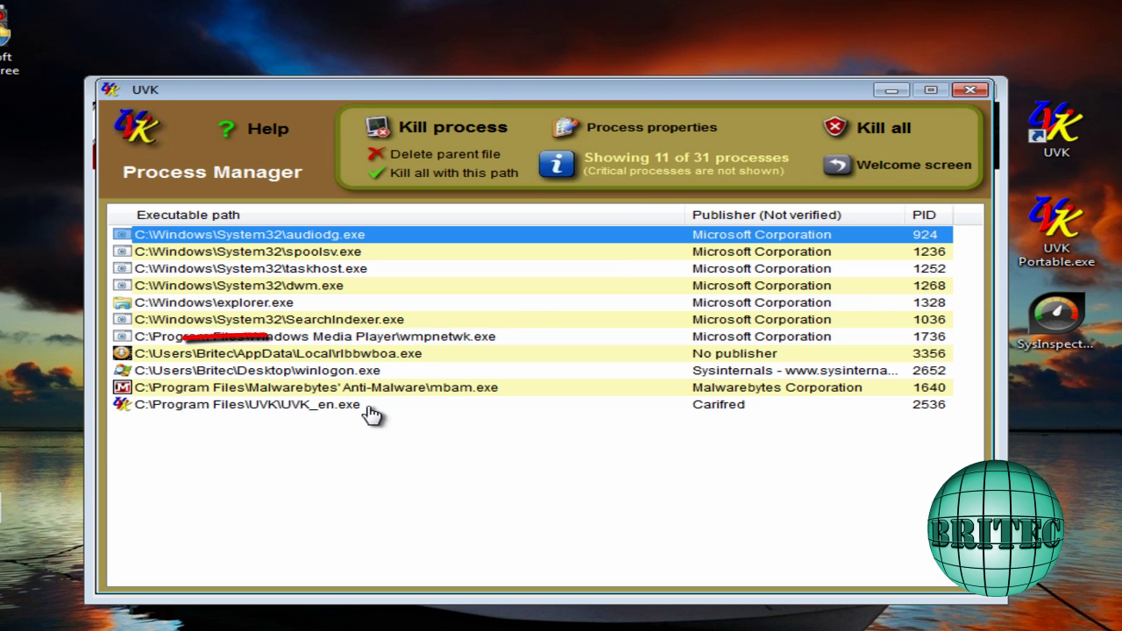
click(331, 355)
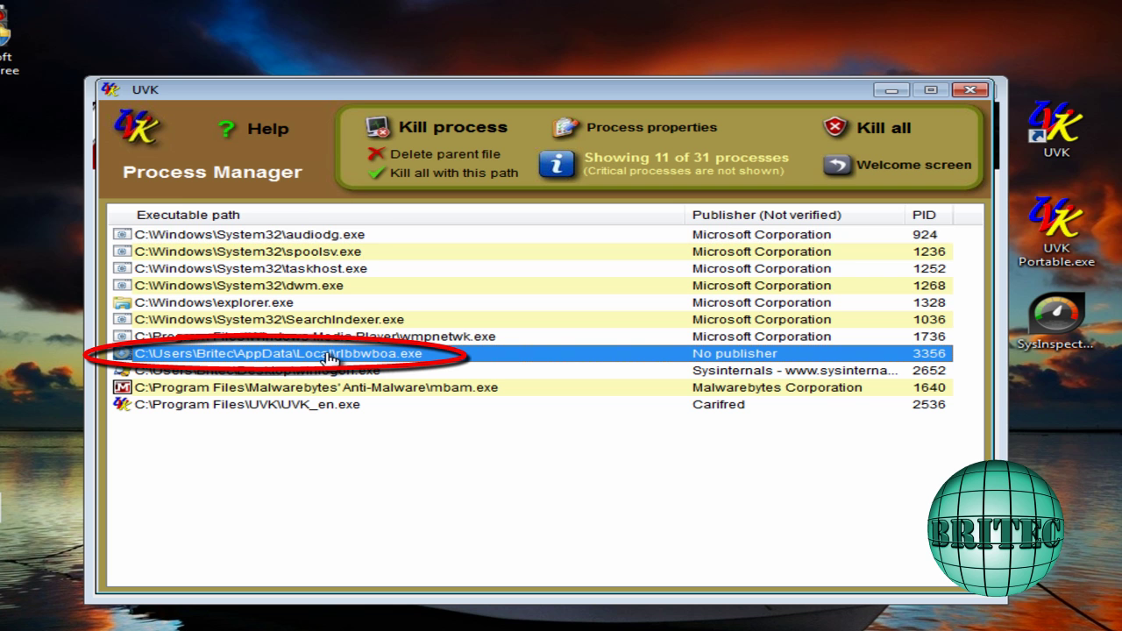
right_click(302, 358)
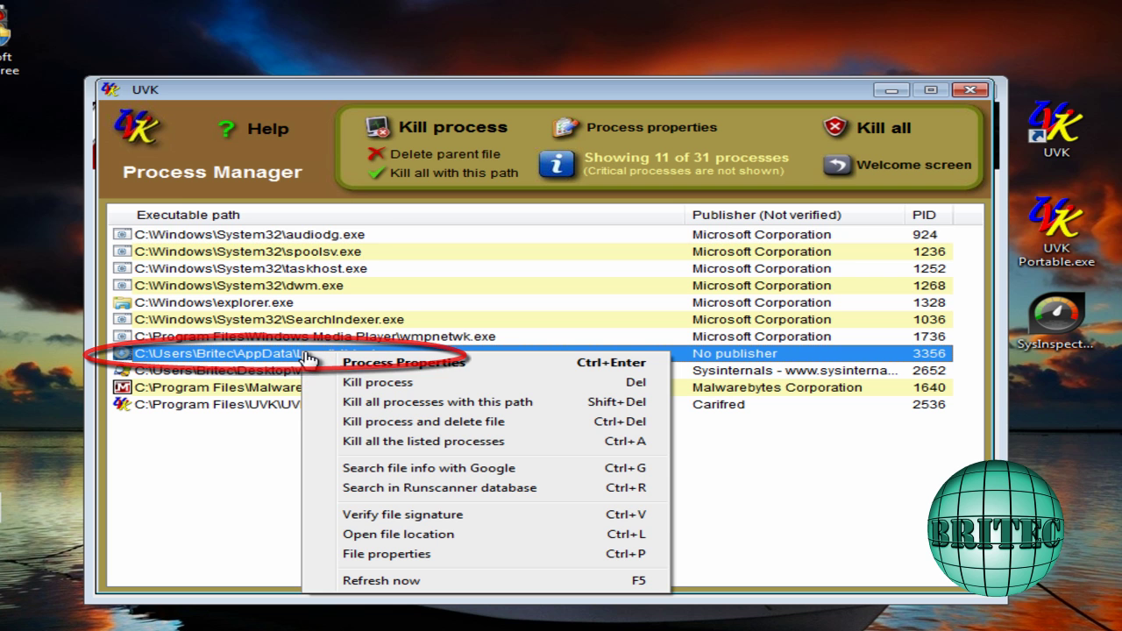
click(438, 424)
click(493, 403)
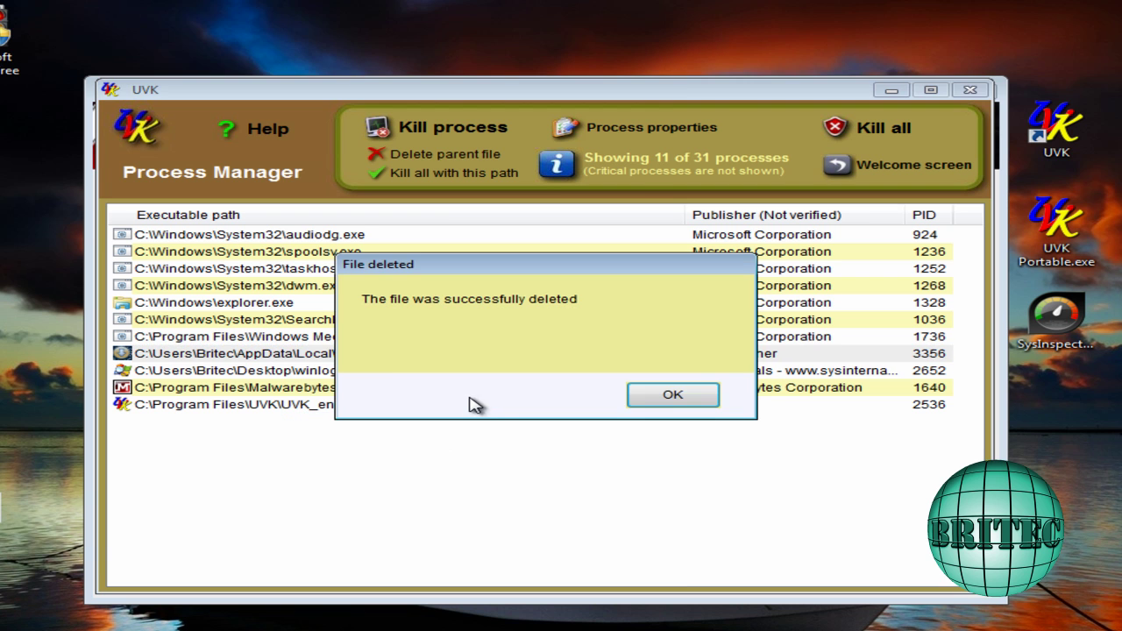
click(659, 402)
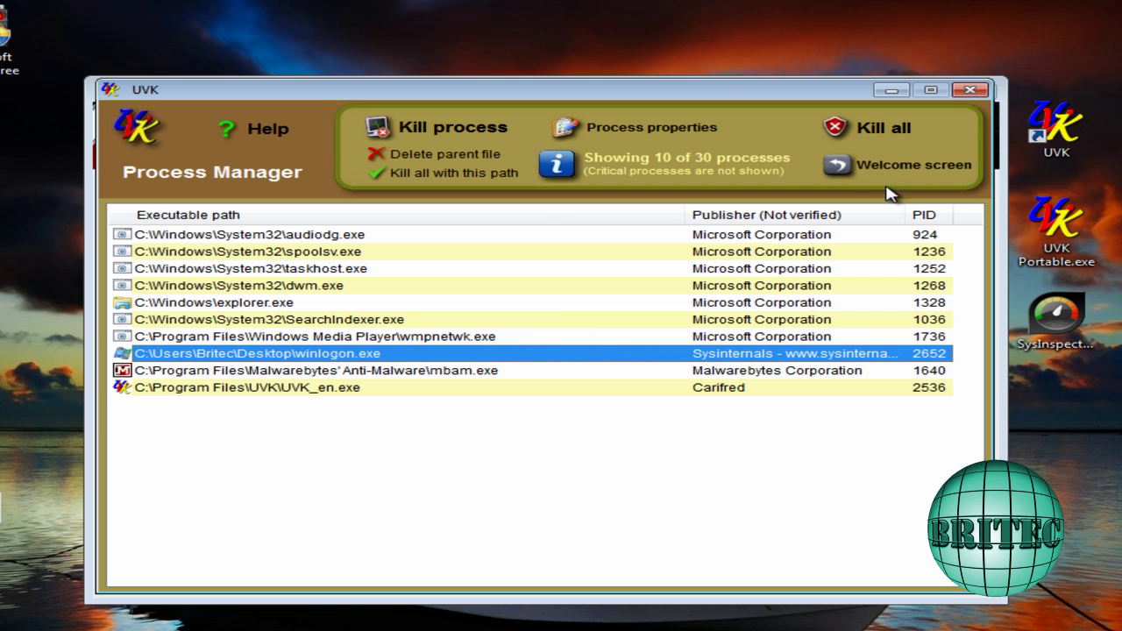
- Close UVK and update the Malwarebytes database from version 7837 to 7848
click(967, 91)
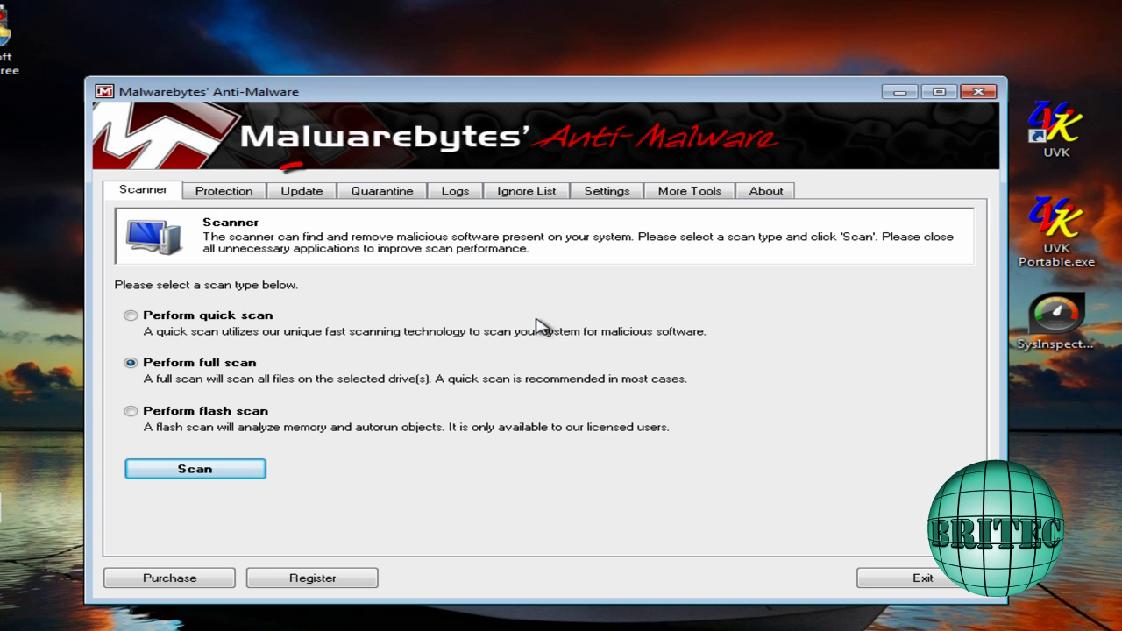
click(307, 189)
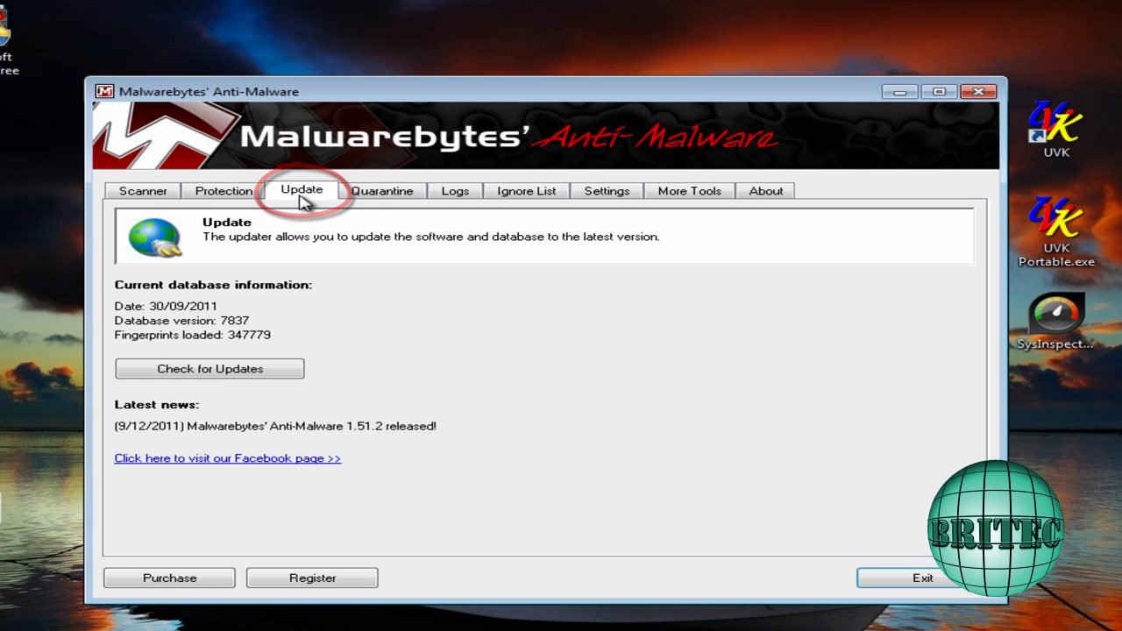
click(210, 370)
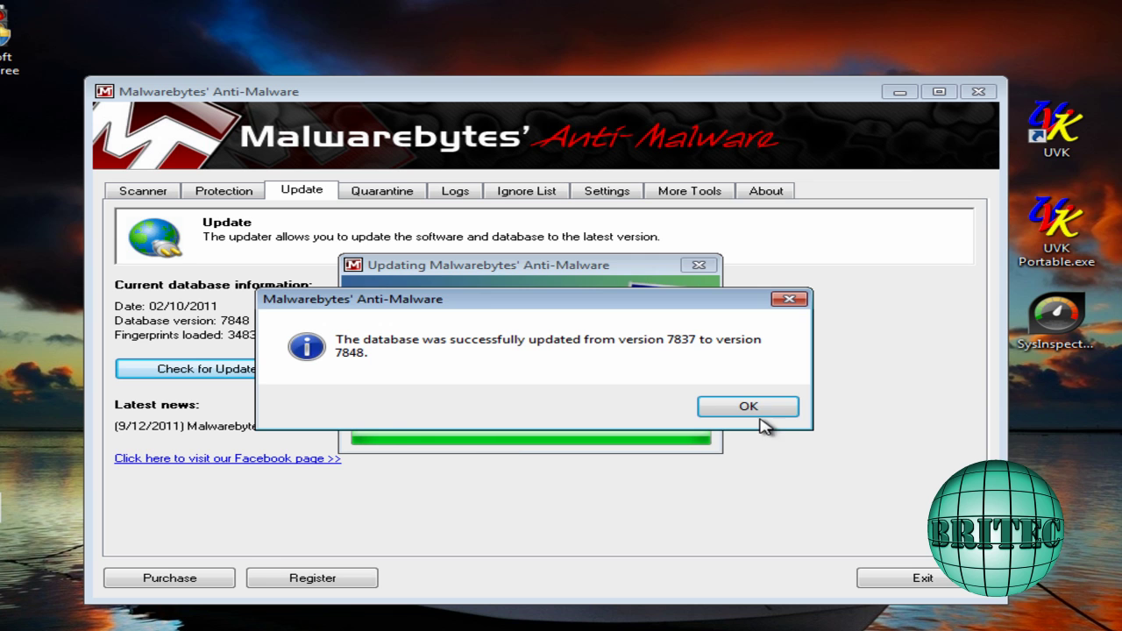
click(761, 418)
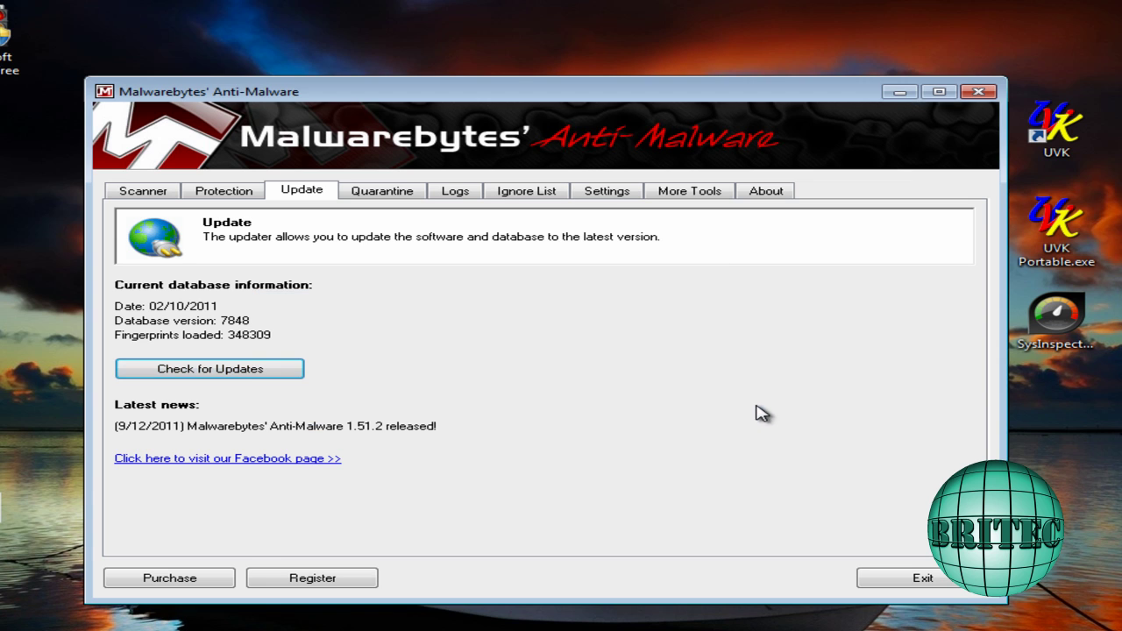
- Start a full Malwarebytes scan of drive C: and minimize it while it runs
click(144, 192)
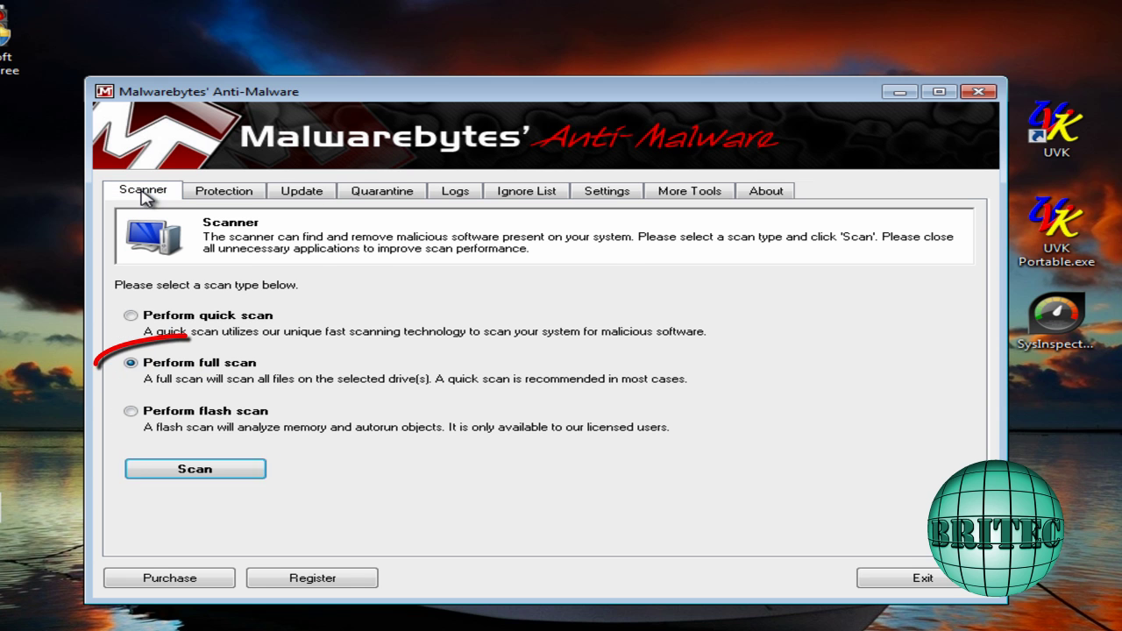
click(197, 471)
click(668, 473)
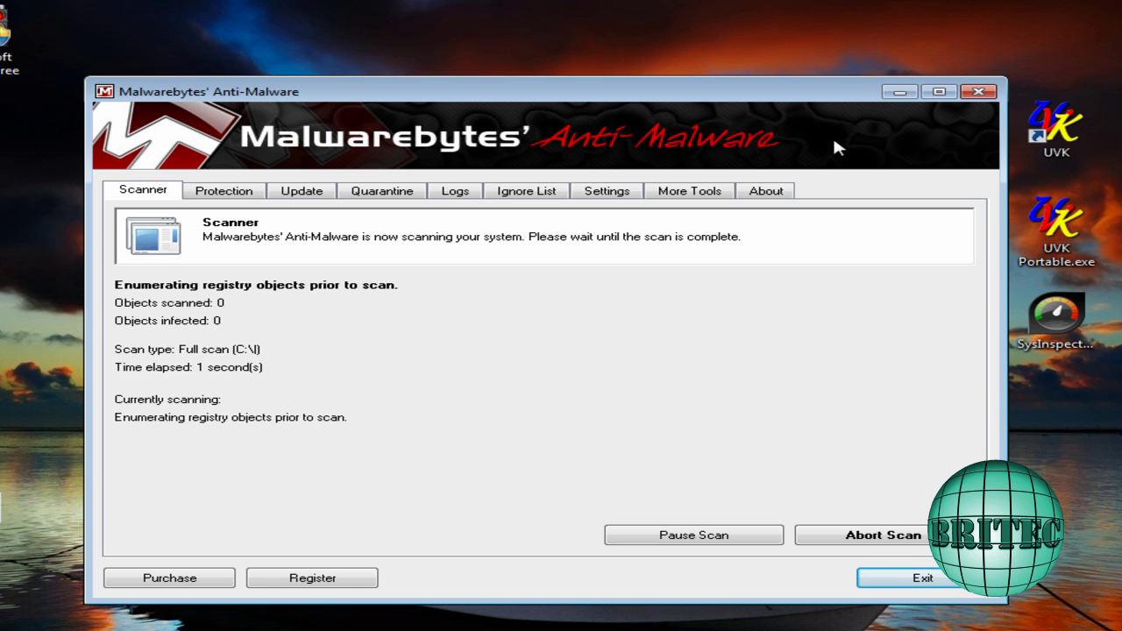
click(898, 92)
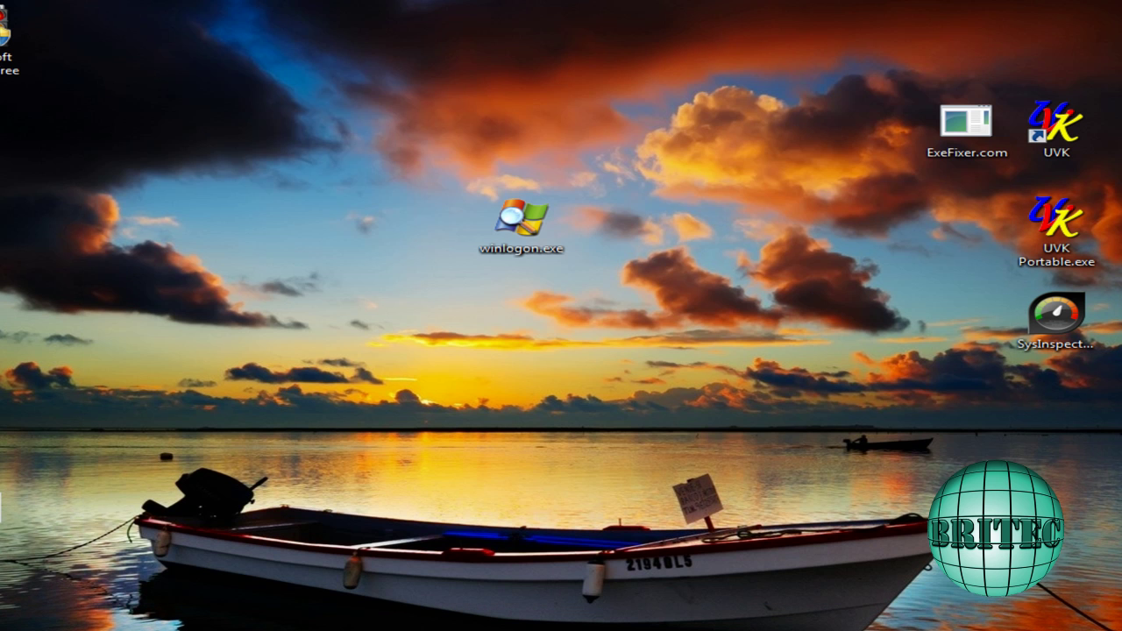
- Open the C:\Users\<profile>\AppData\Local folder in Windows Explorer
key(super+e)
double_click(418, 245)
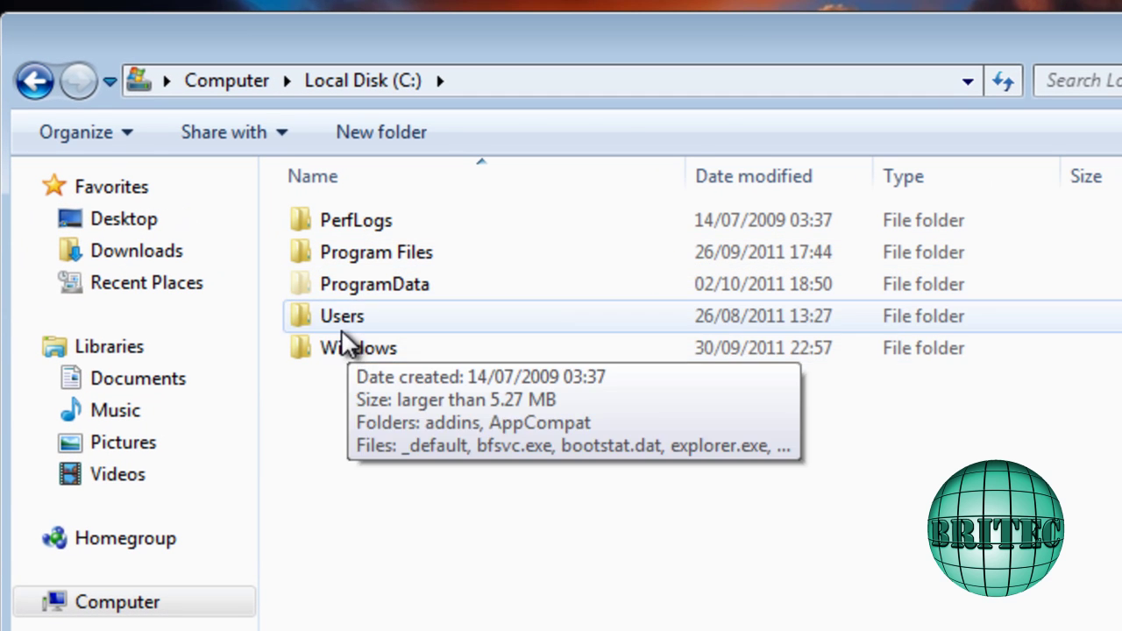
double_click(341, 313)
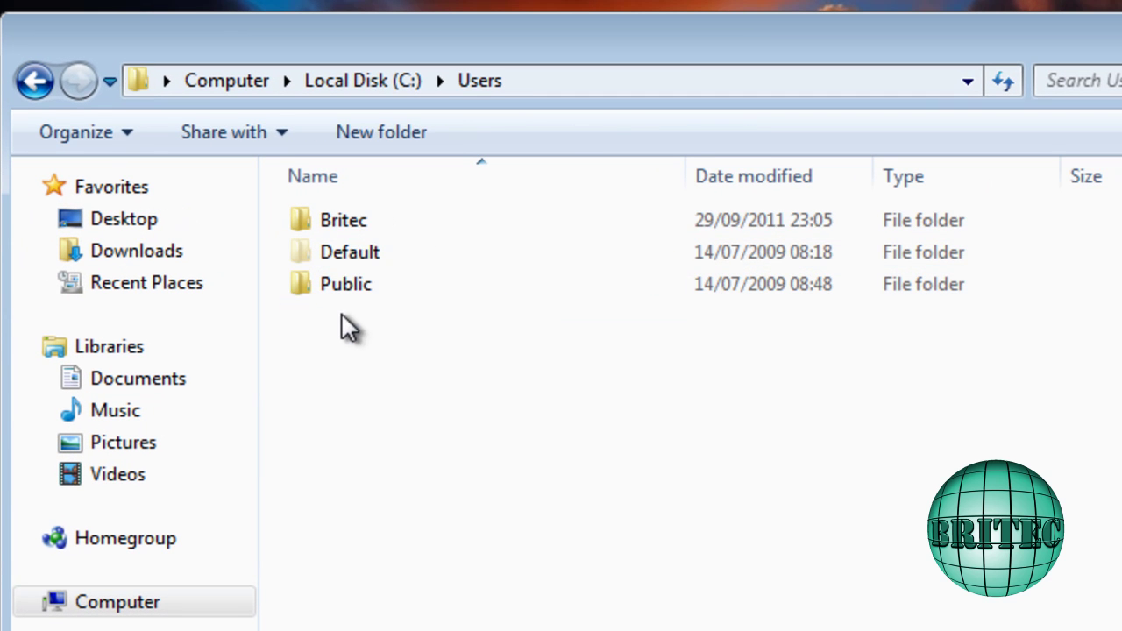
click(347, 225)
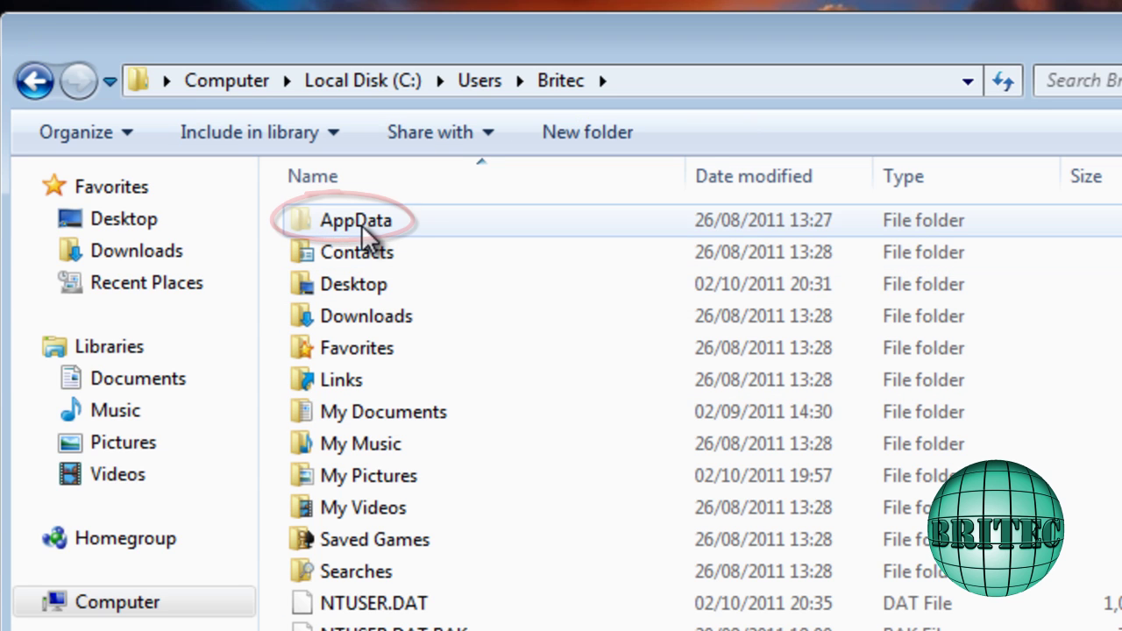
double_click(361, 224)
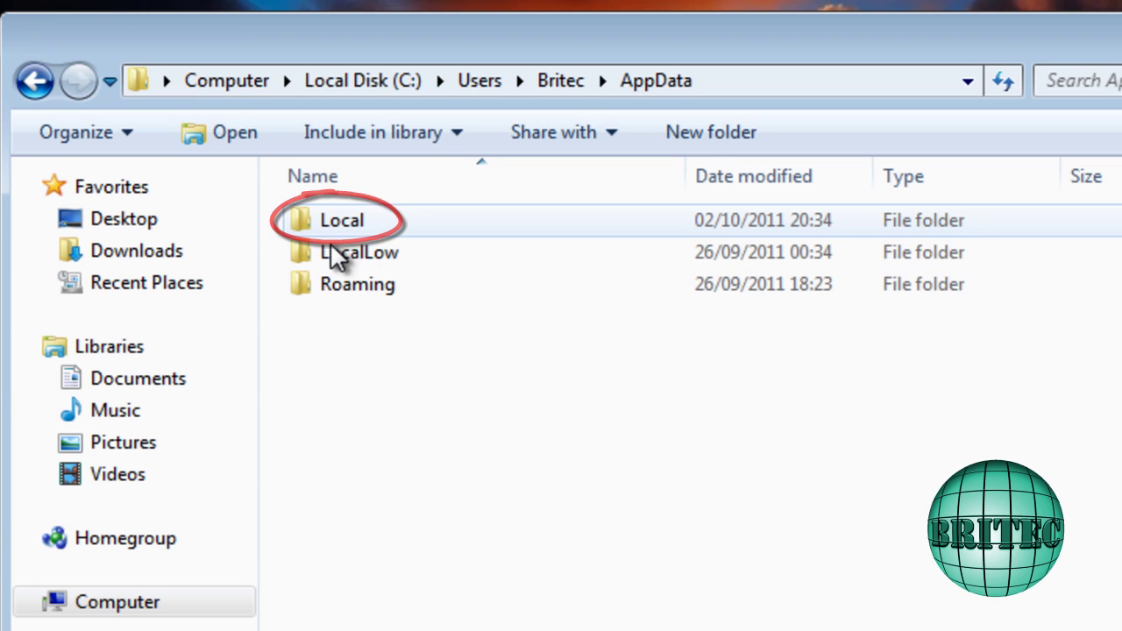
double_click(337, 225)
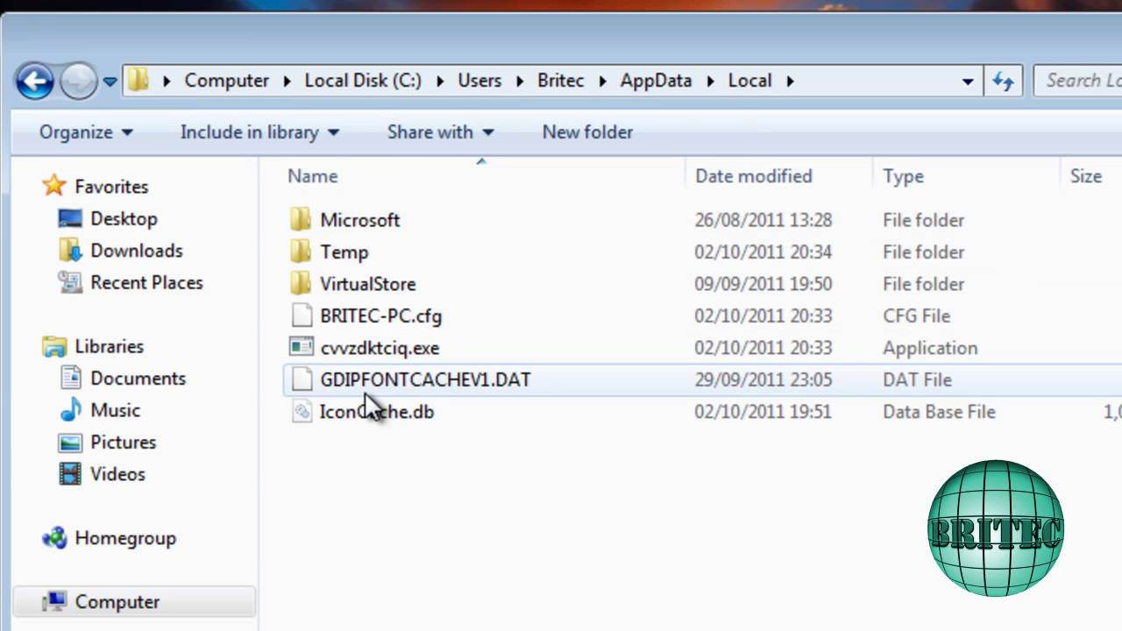
- Delete cvvzdktciq.exe and the leftover BRITEC-PC.cfg file to the Recycle Bin
click(371, 348)
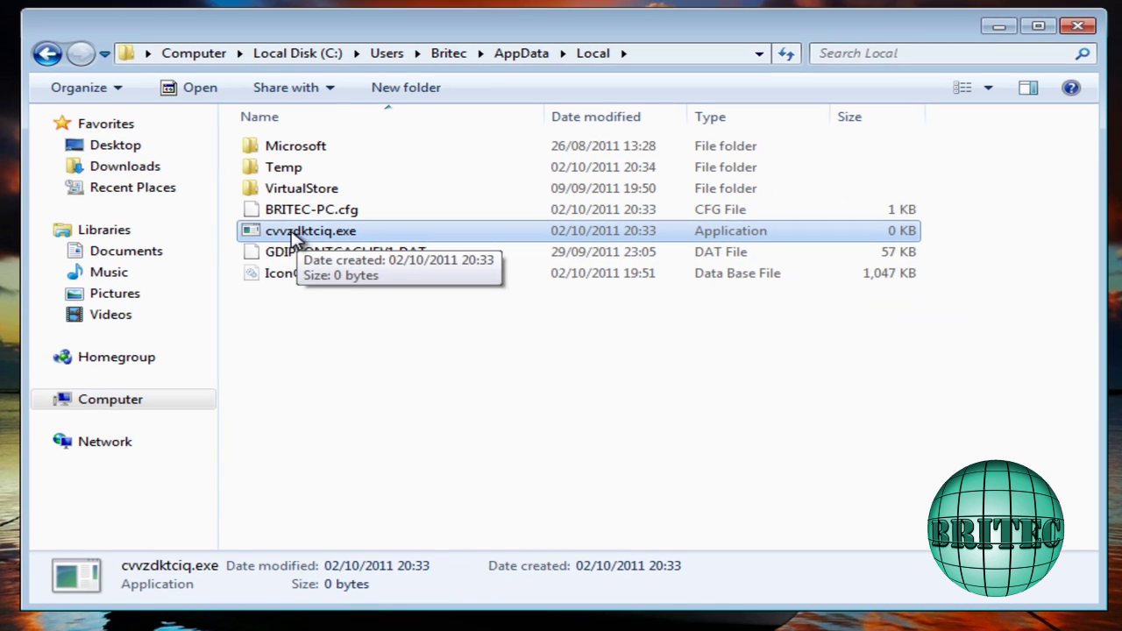
right_click(359, 352)
click(350, 593)
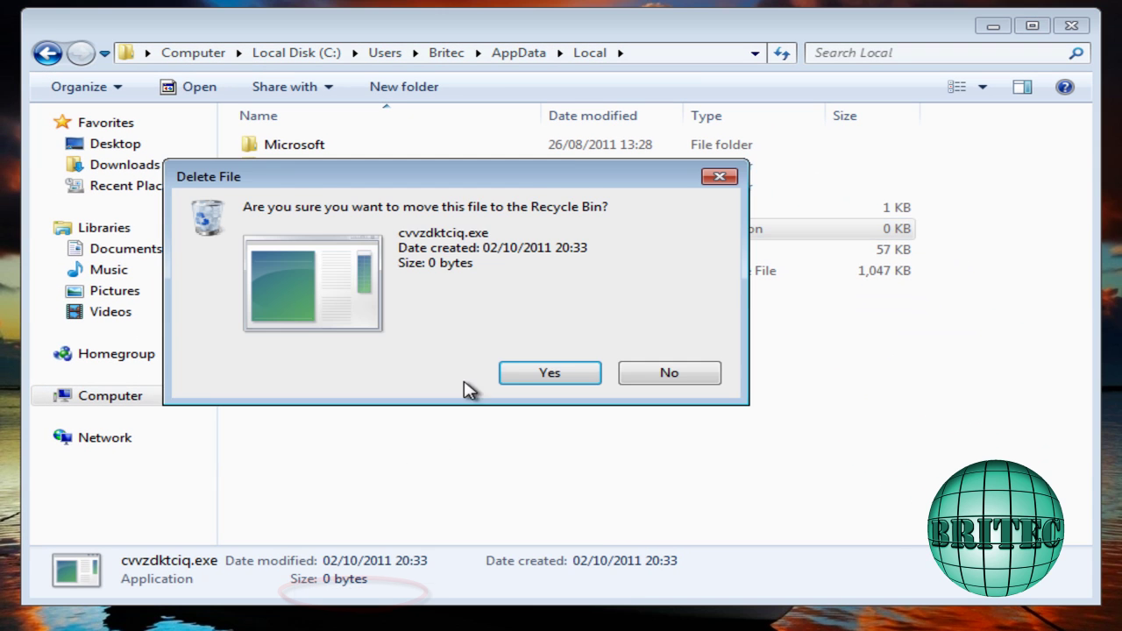
click(530, 377)
click(317, 211)
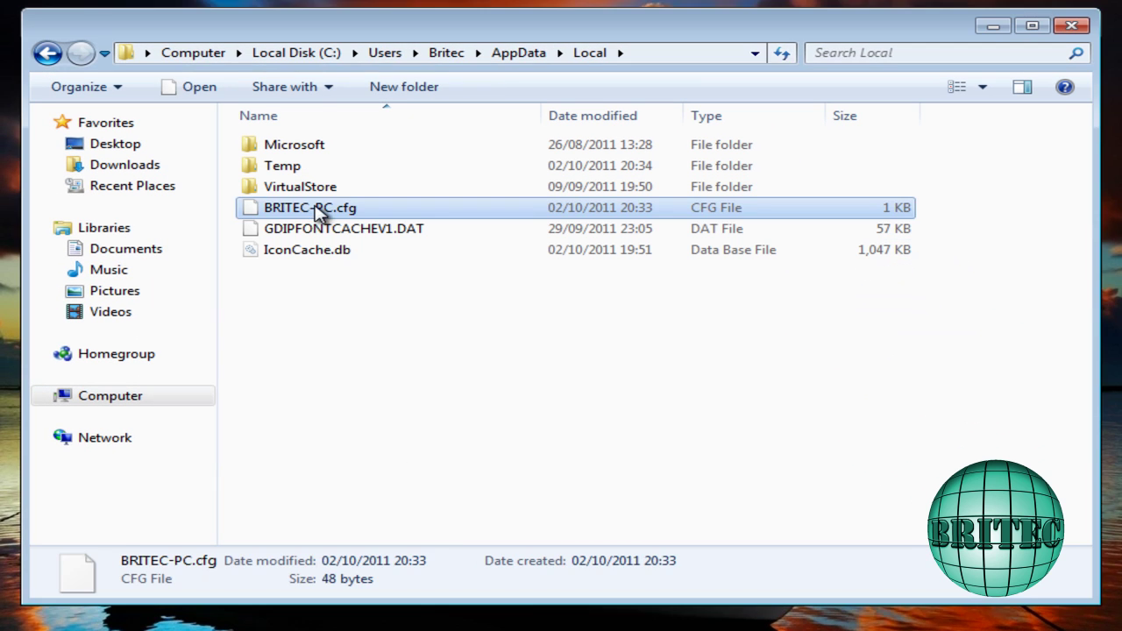
right_click(314, 209)
click(383, 467)
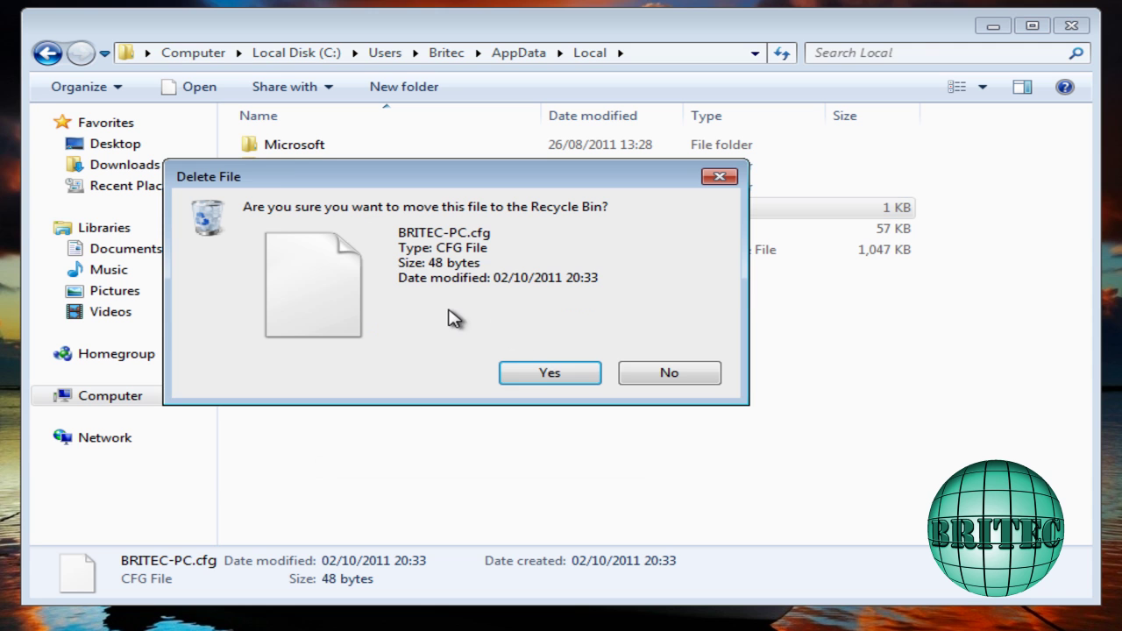
click(536, 375)
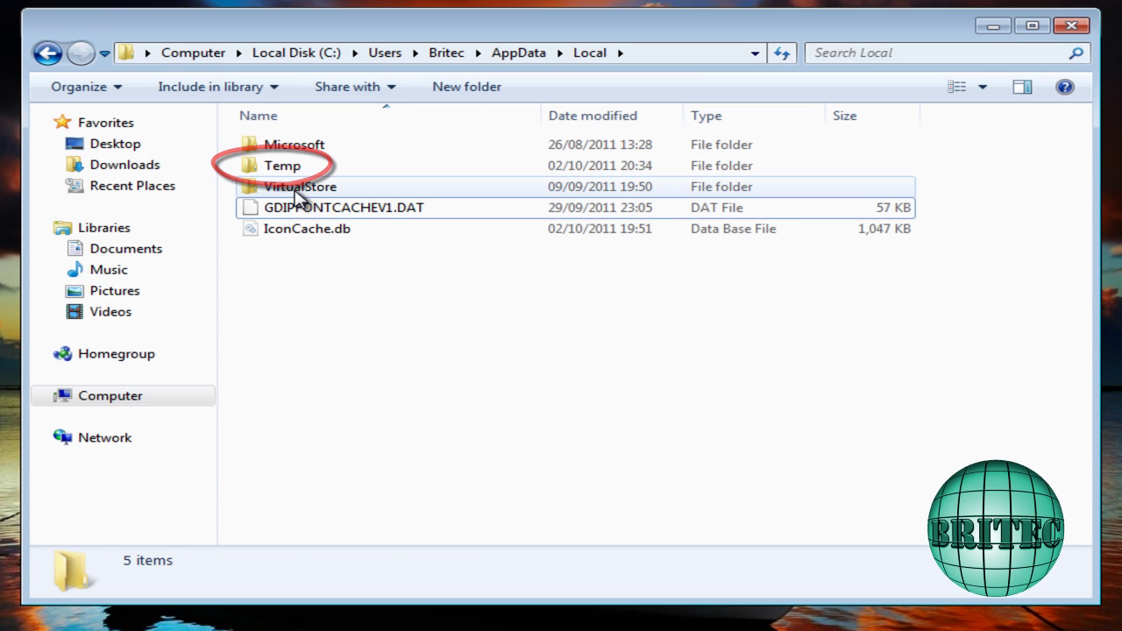
- Delete all five items in the Temp folder, skipping the two files in use
double_click(290, 170)
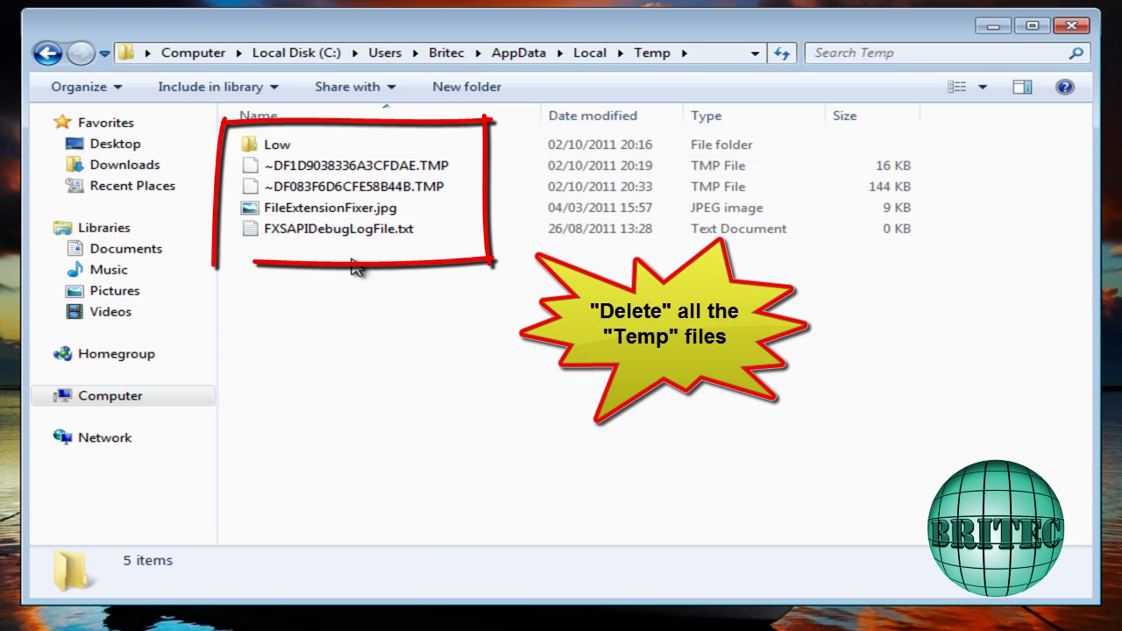
drag(324, 254, 248, 136)
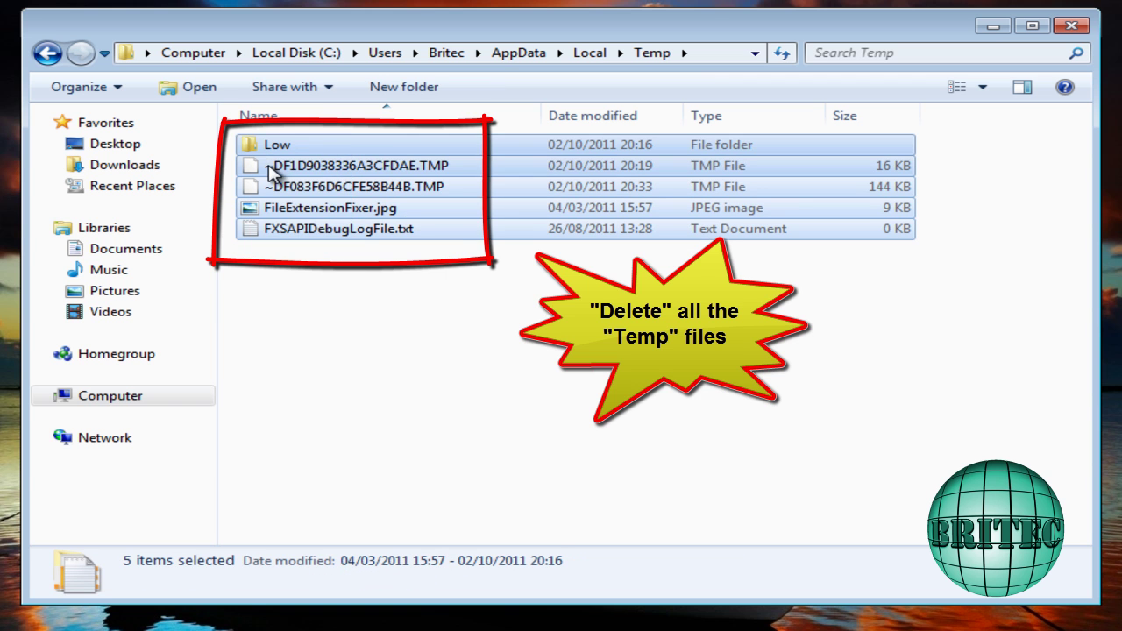
right_click(279, 173)
click(339, 383)
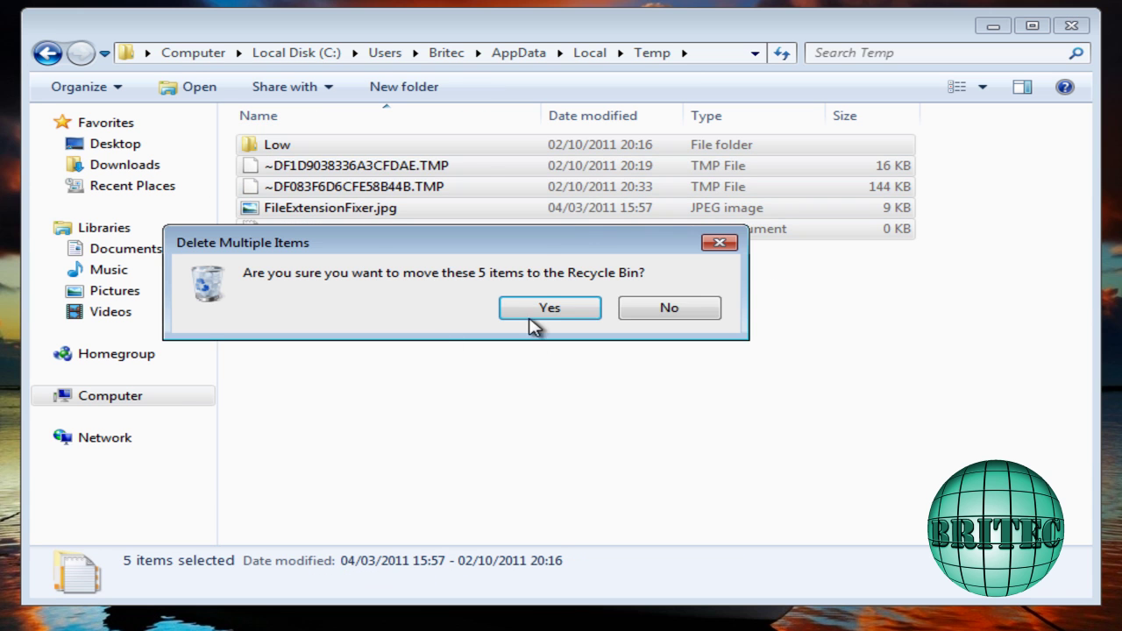
click(539, 313)
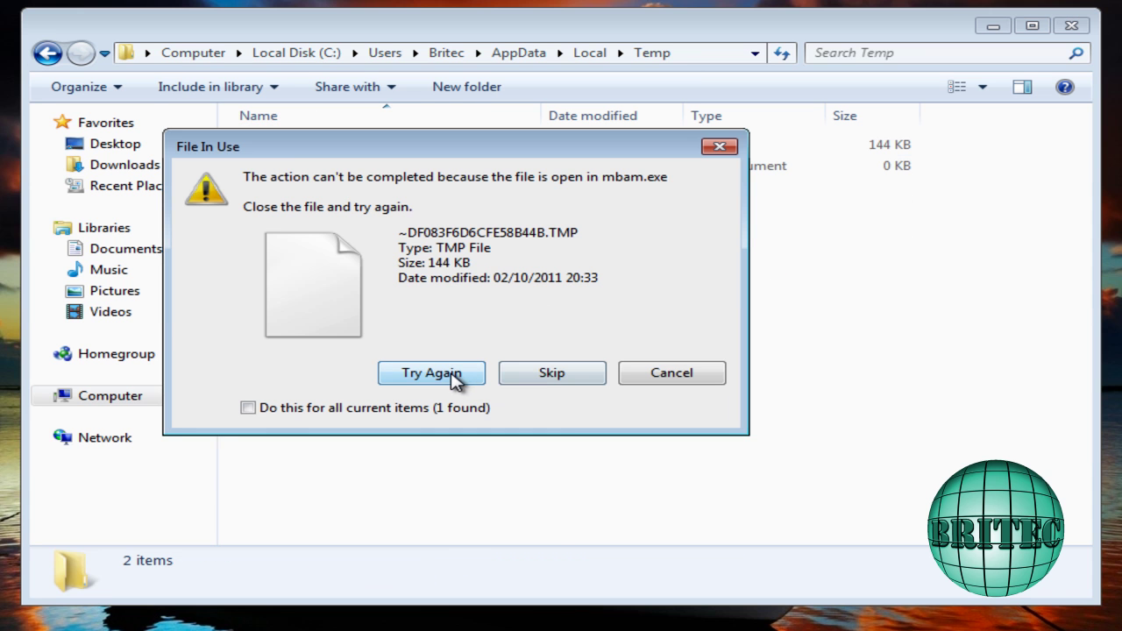
click(538, 381)
click(548, 377)
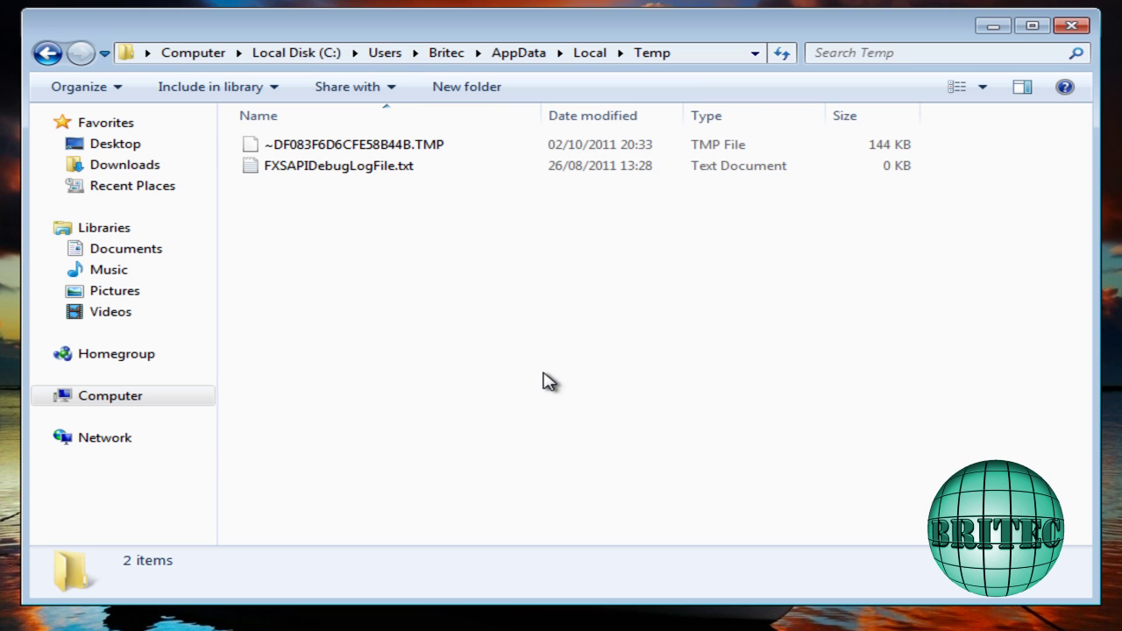
- Close Explorer, abort the Malwarebytes scan, and quarantine the three infected Recycle Bin files
click(1071, 26)
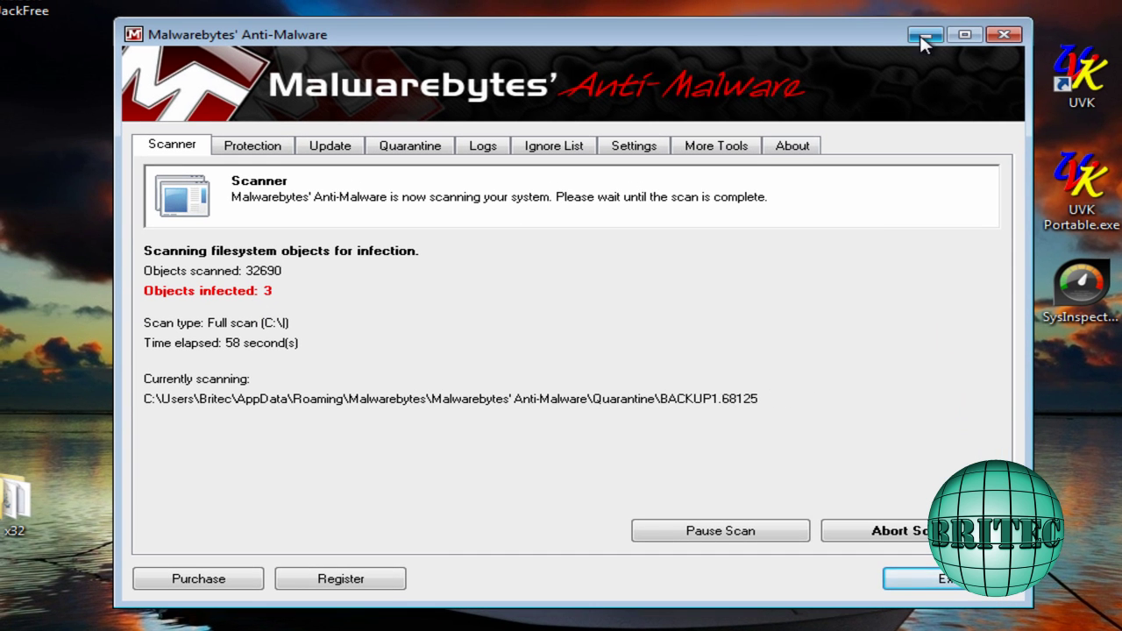
click(890, 532)
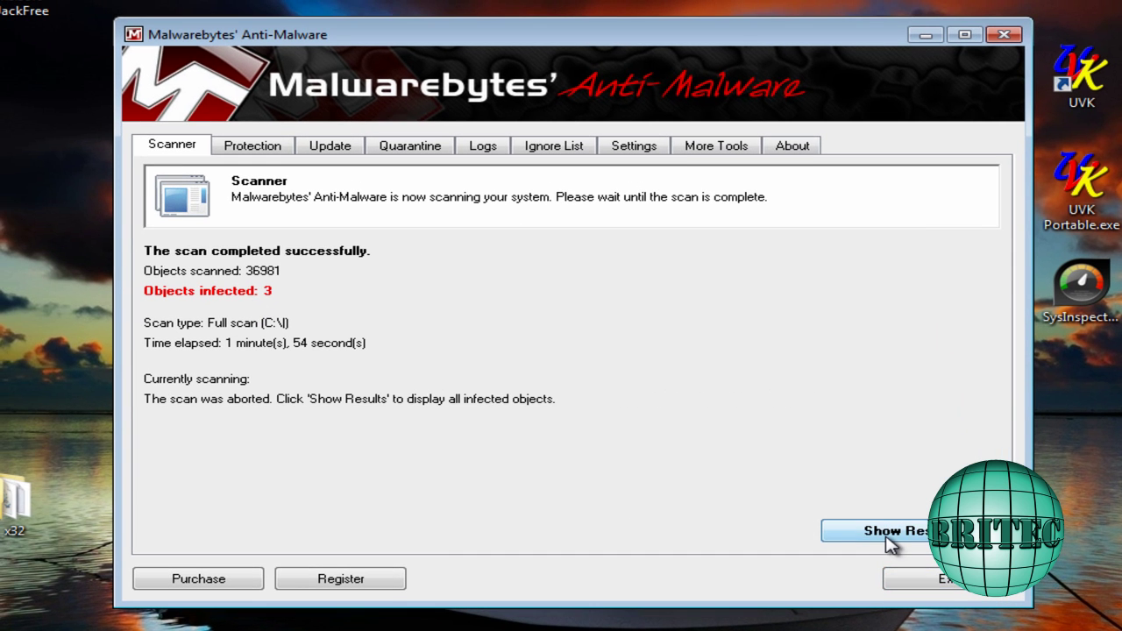
click(887, 538)
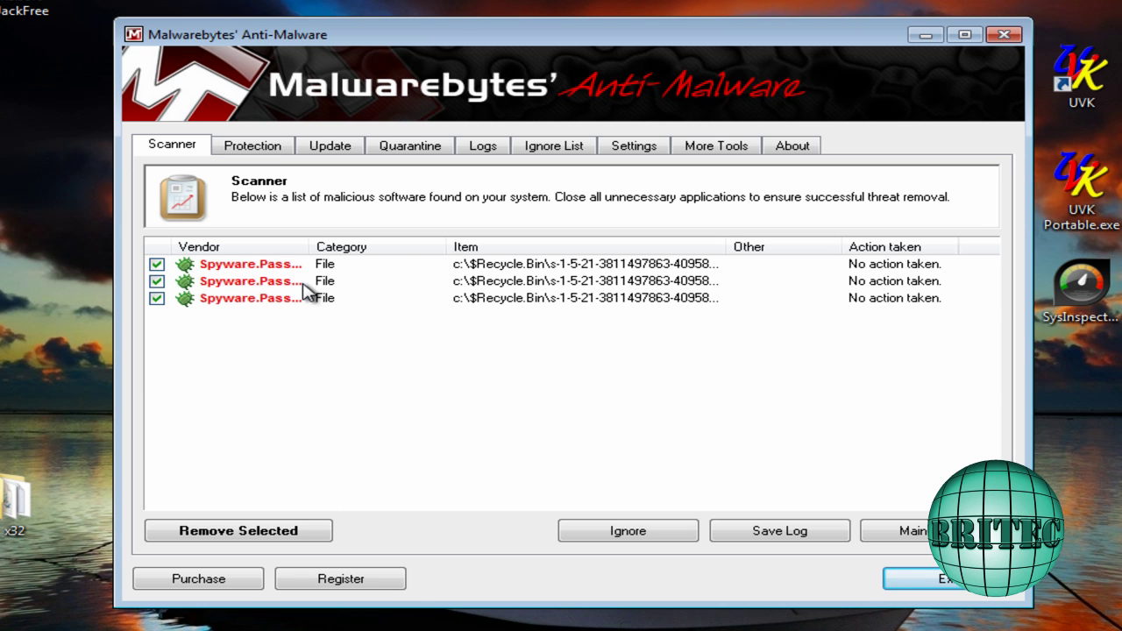
click(248, 532)
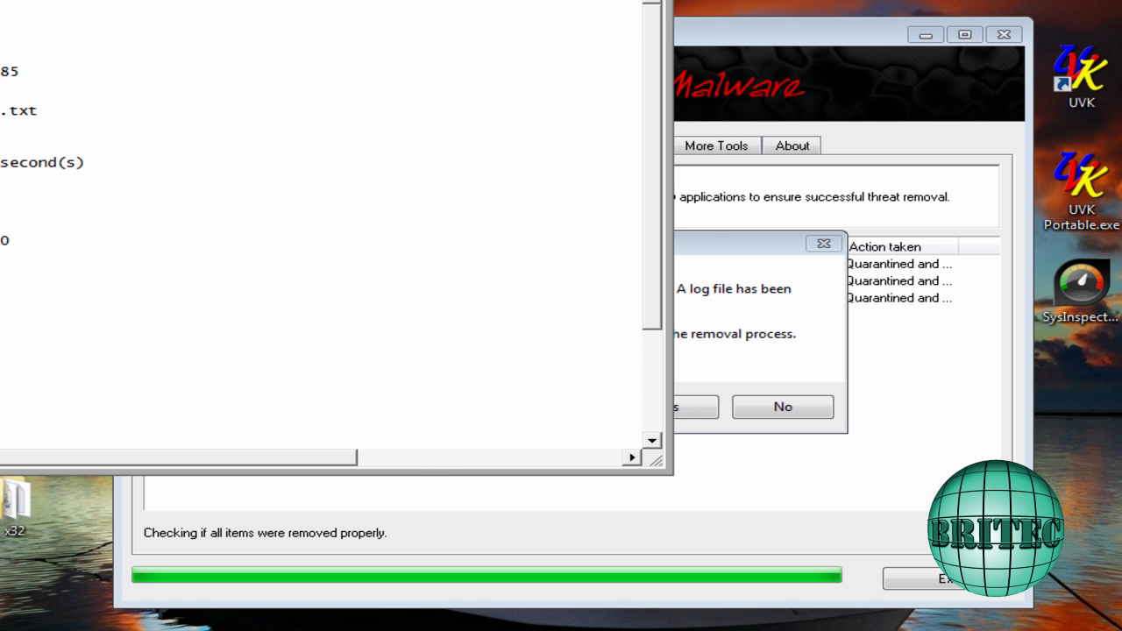
- Close the Notepad scan log, decline the restart, and minimize Malwarebytes
drag(229, 0, 583, 41)
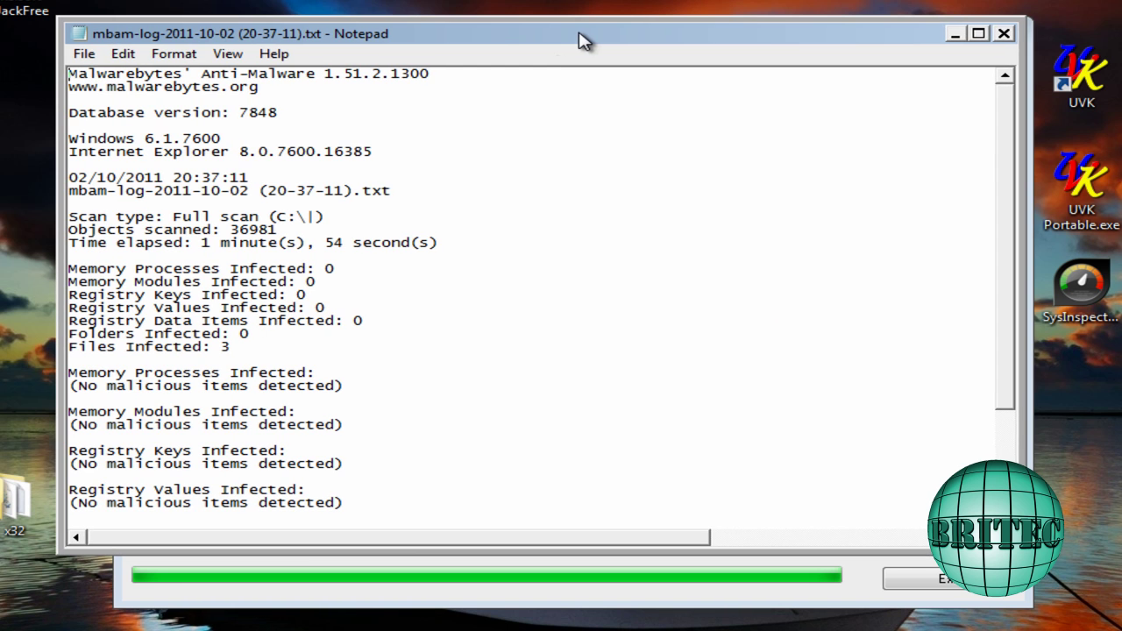
click(1004, 34)
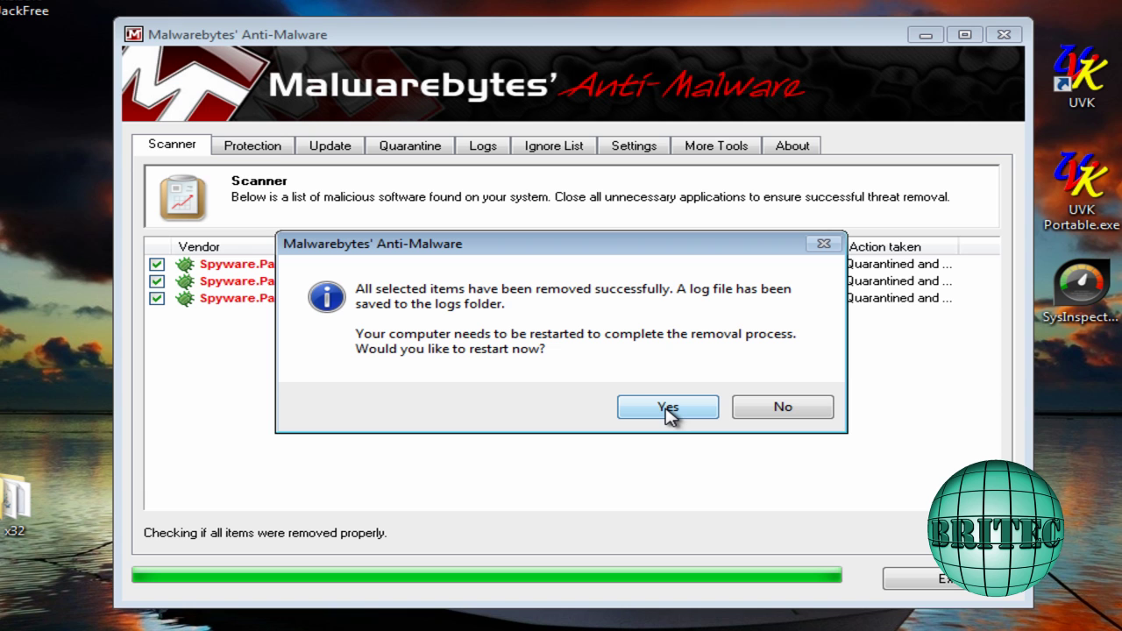
click(809, 418)
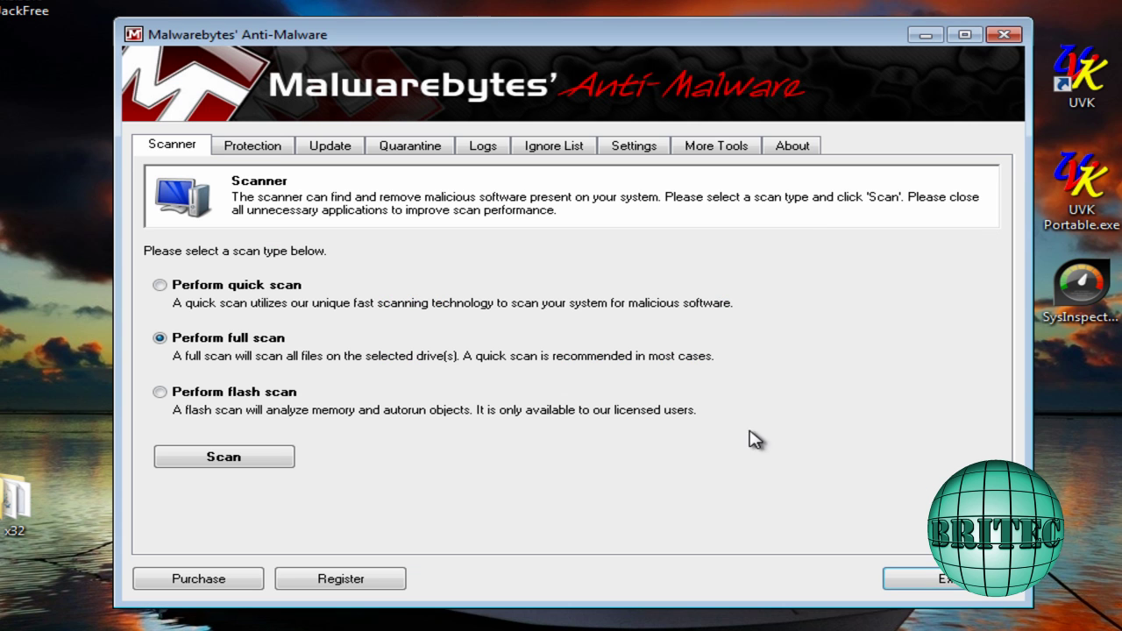
click(925, 35)
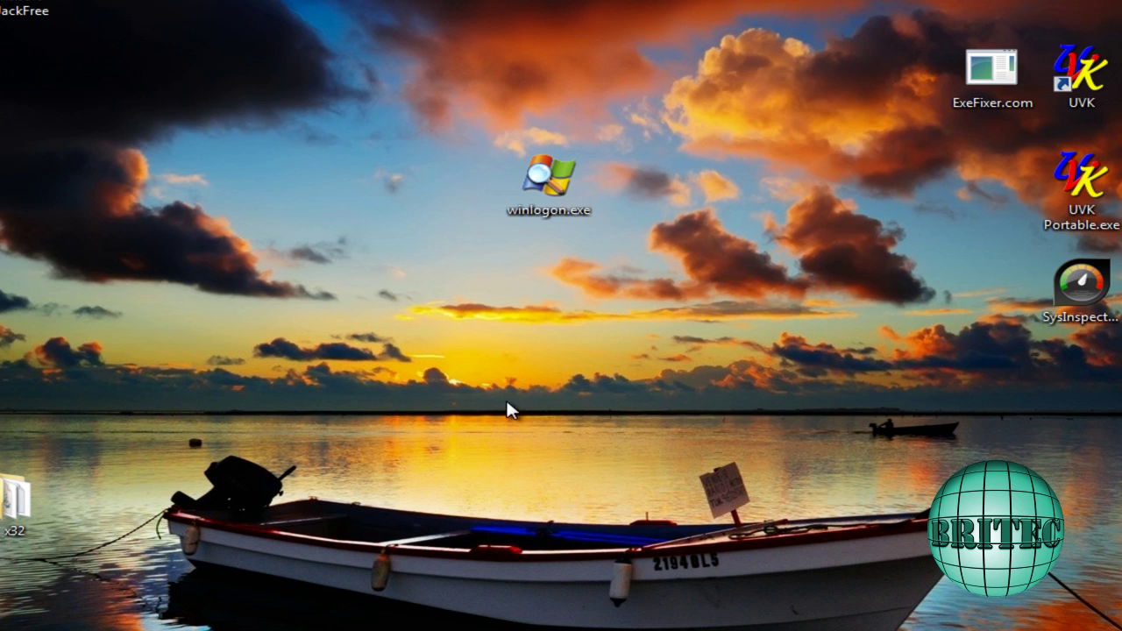